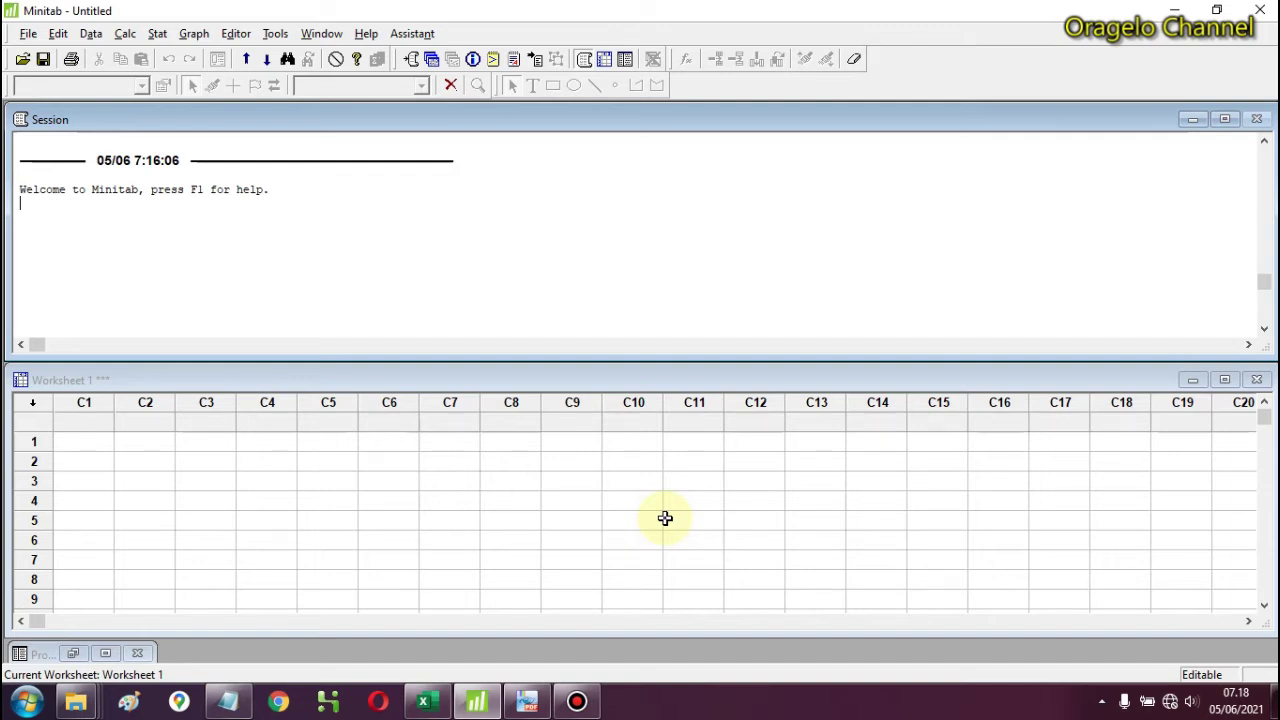
Step: Switch to Excel and review the respondent, Sikap Belajar (X) and Pemecahan Masalah (Y) data on the Regresi LS sheet
{"action": "left_click", "coordinate": [425, 700]}
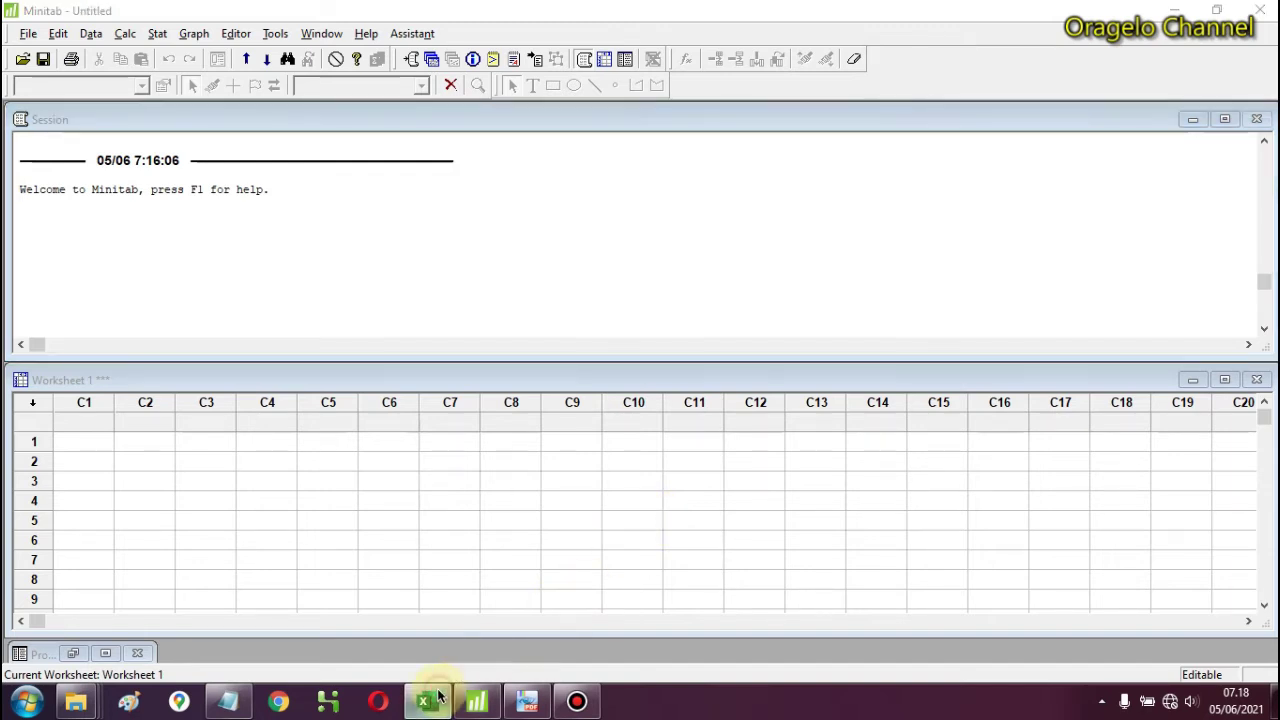
{"action": "left_click", "coordinate": [316, 318]}
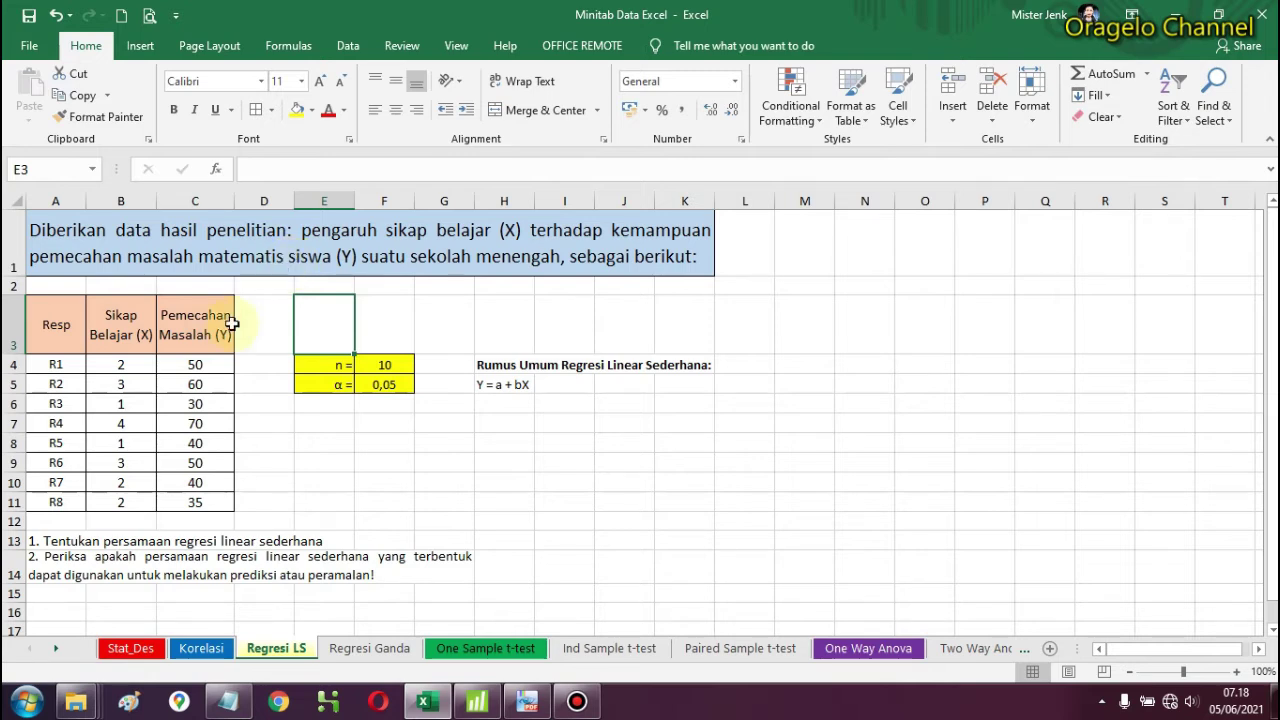
{"action": "left_click_drag", "start_coordinate": [57, 364], "coordinate": [72, 497]}
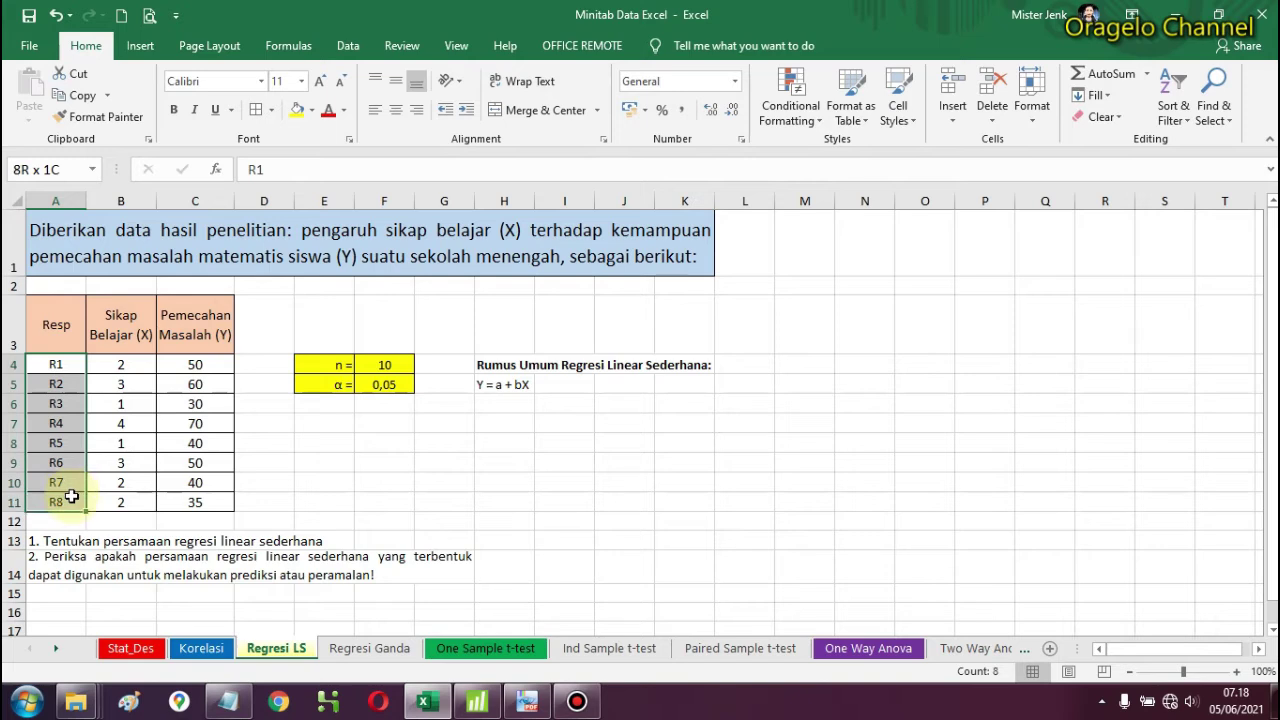
{"action": "left_click_drag", "start_coordinate": [124, 365], "coordinate": [130, 503]}
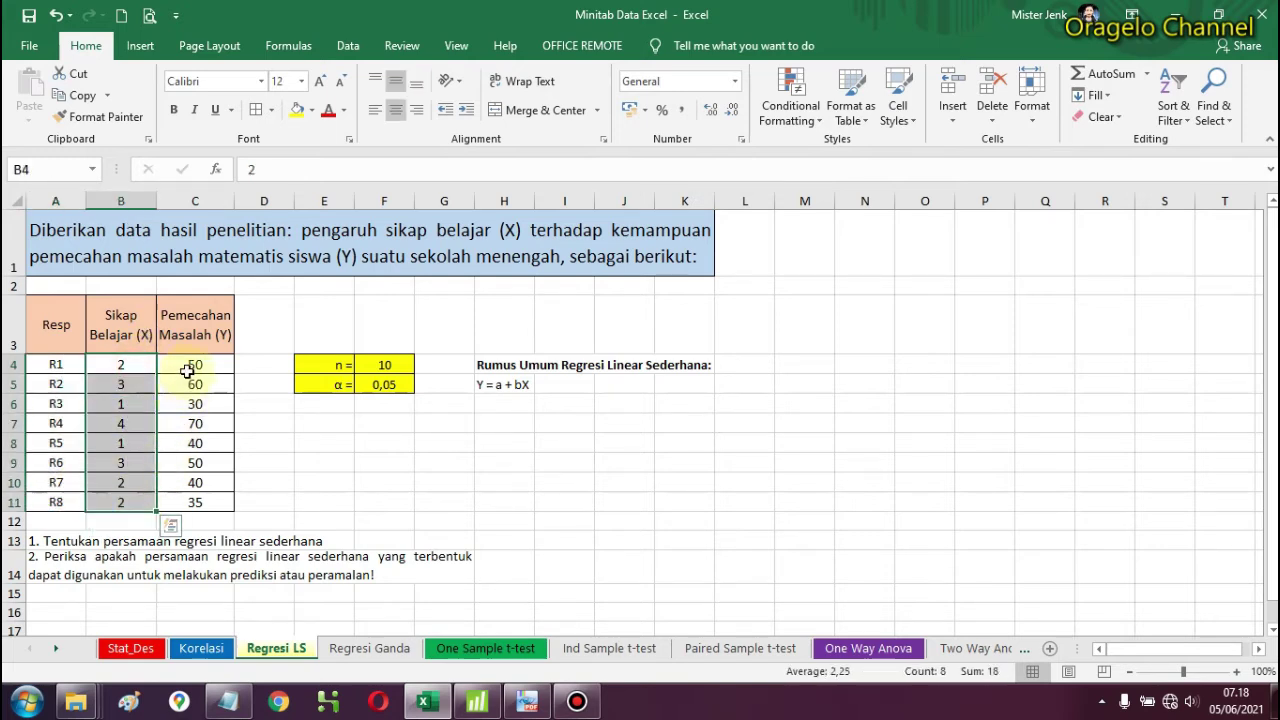
{"action": "left_click_drag", "start_coordinate": [190, 368], "coordinate": [205, 495]}
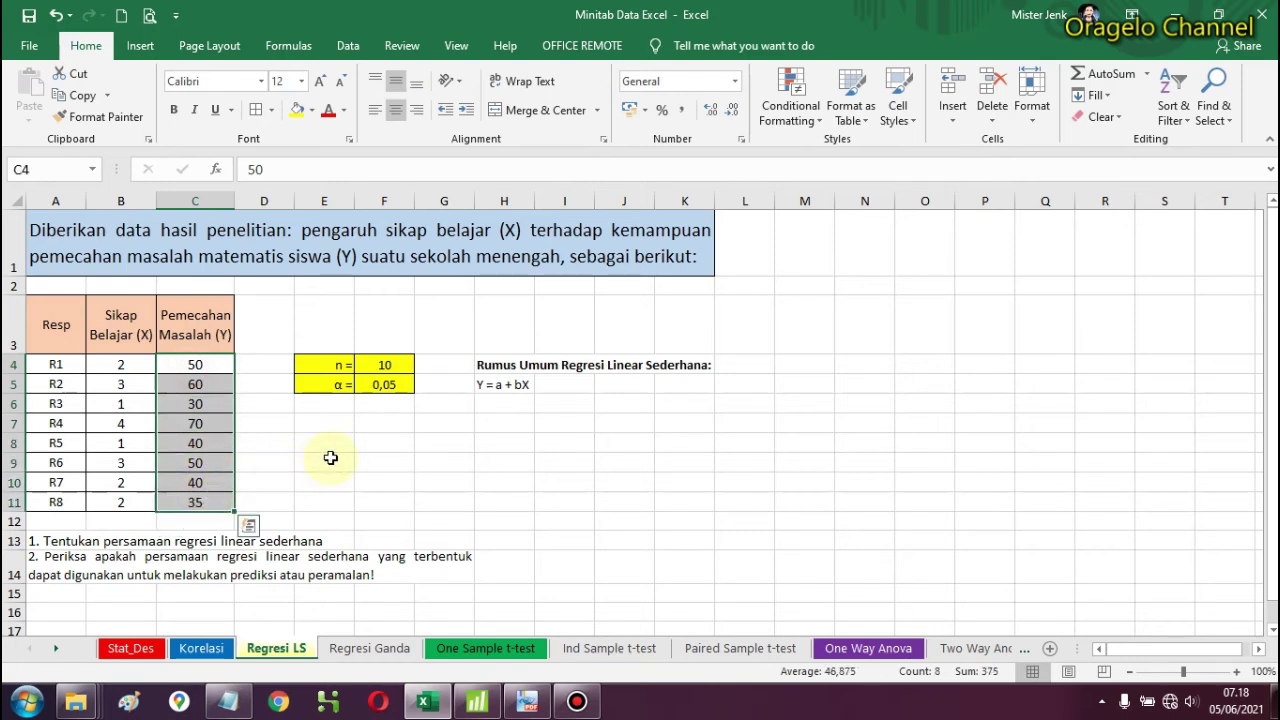
{"action": "left_click", "coordinate": [331, 460]}
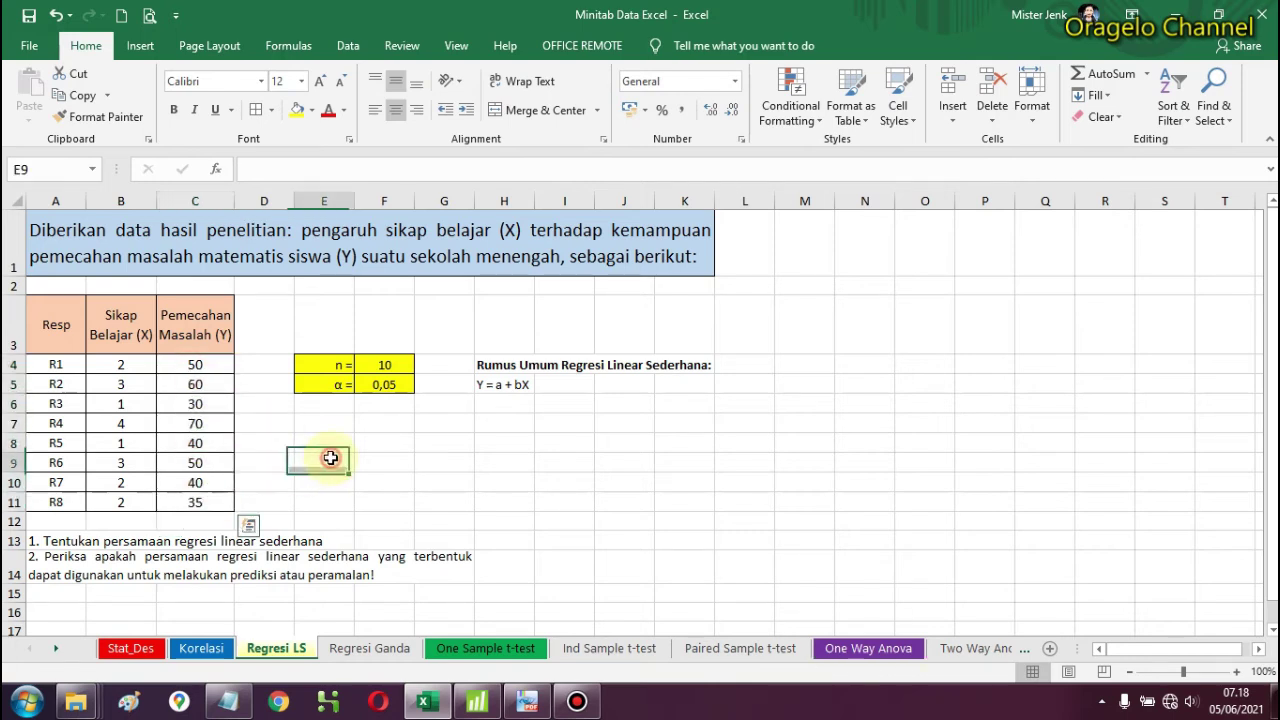
Step: Set the sample size n in cell F4 to 8
{"action": "left_click", "coordinate": [385, 360]}
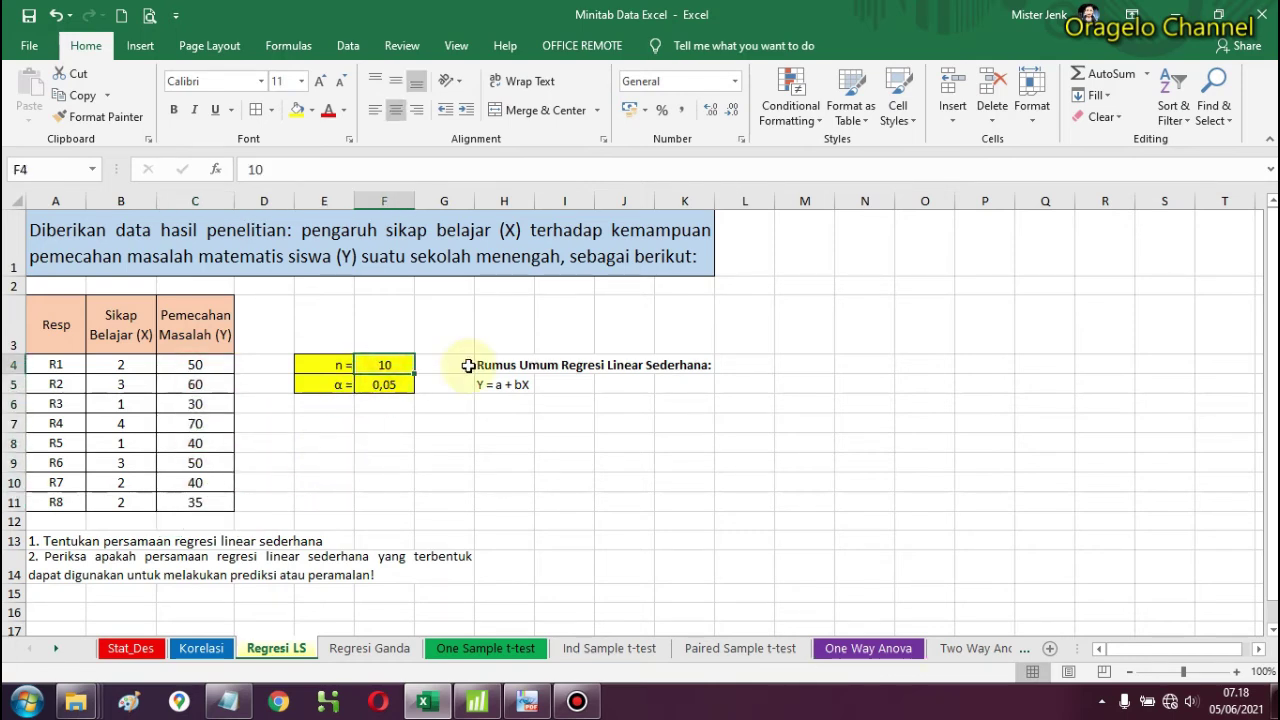
{"action": "type", "text": "8"}
{"action": "key", "text": "Return"}
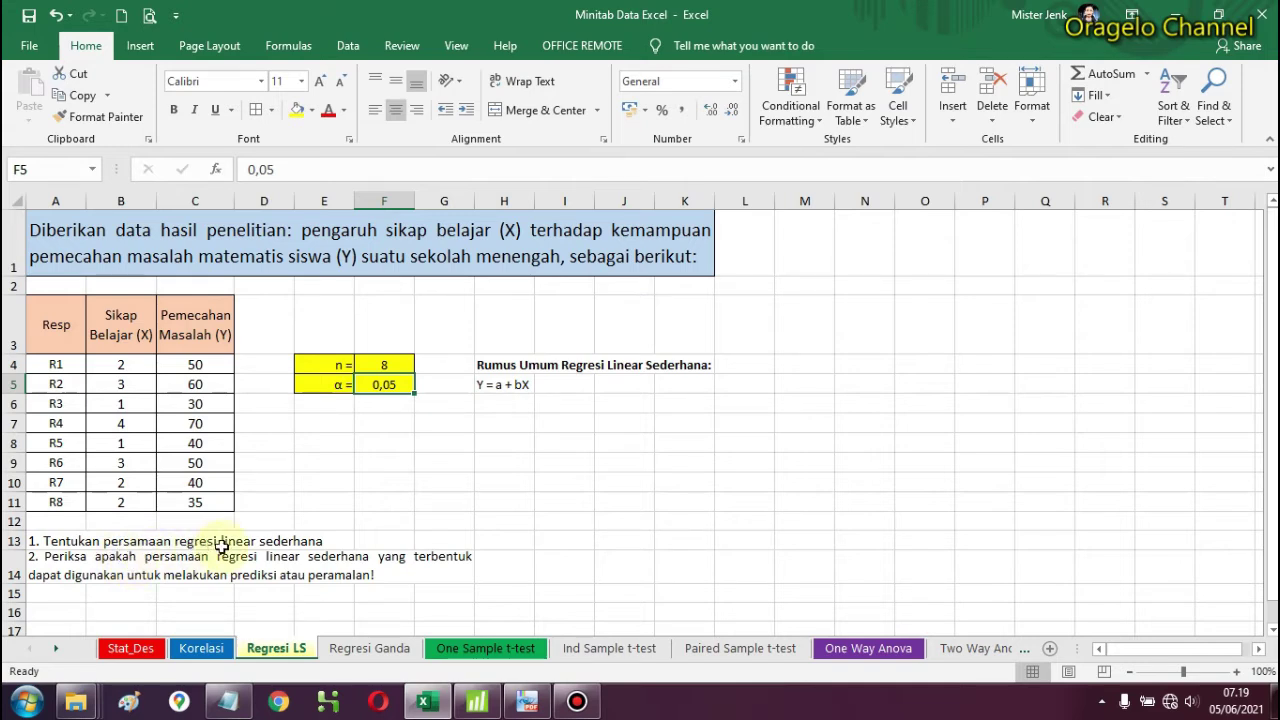
Step: Review the general simple linear regression formula and the two questions below the data table
{"action": "left_click", "coordinate": [503, 384]}
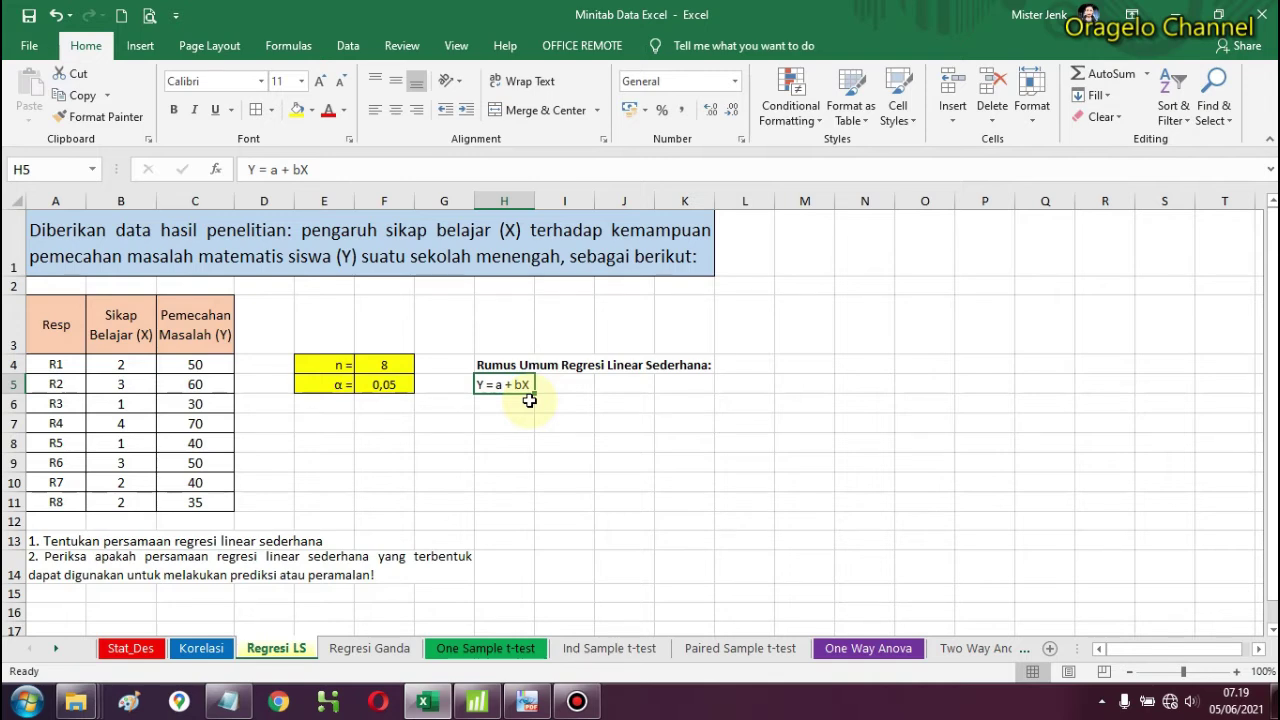
{"action": "left_click", "coordinate": [66, 541]}
{"action": "left_click", "coordinate": [68, 560]}
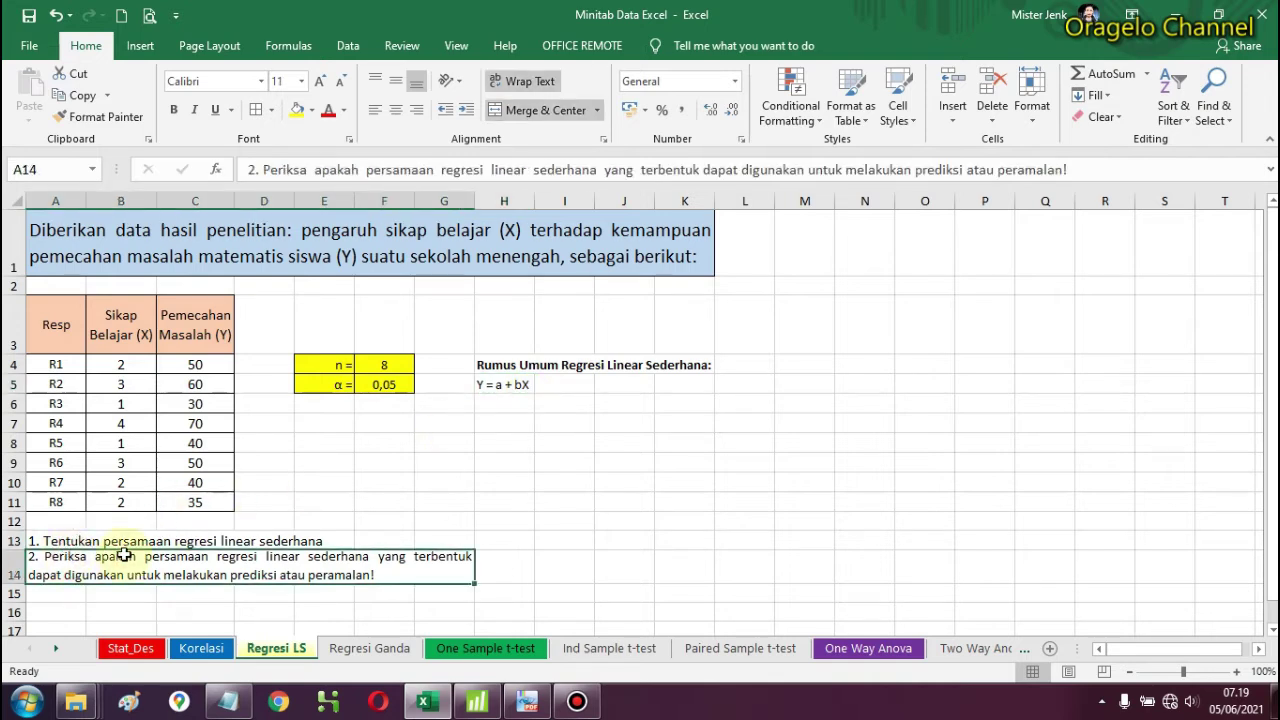
{"action": "left_click", "coordinate": [498, 389]}
{"action": "key", "text": "Return"}
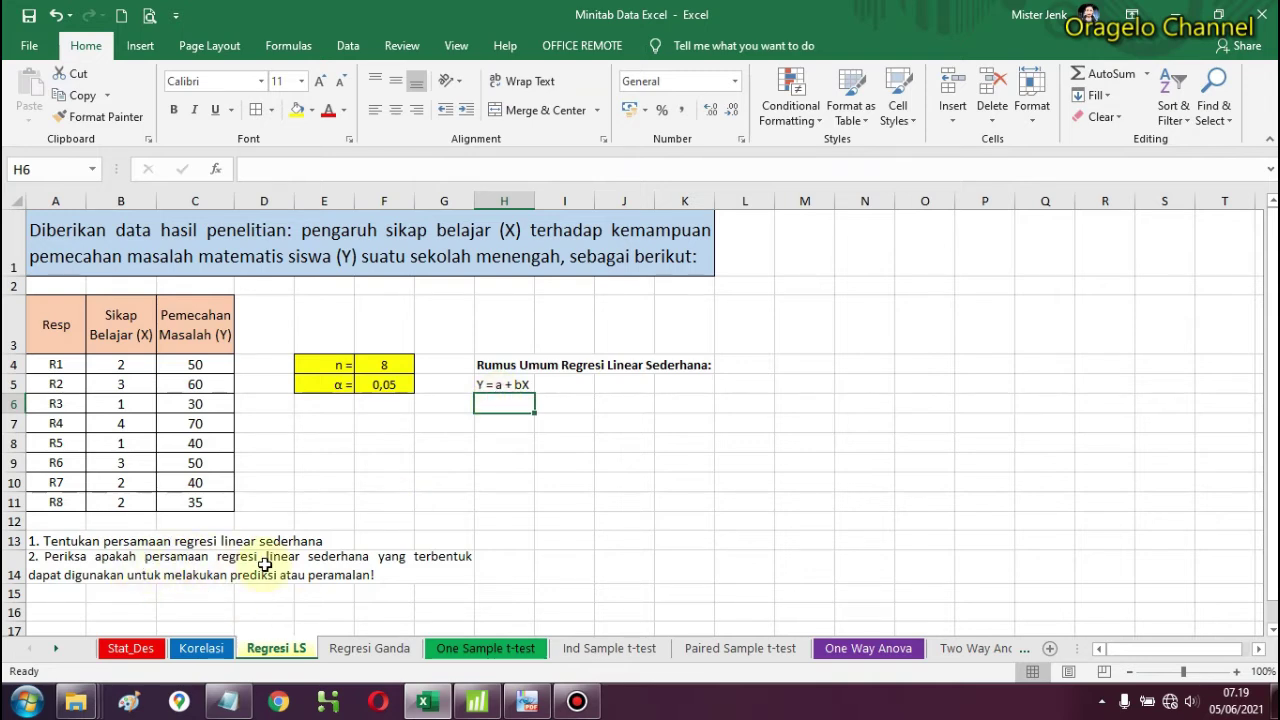
{"action": "left_click", "coordinate": [334, 568]}
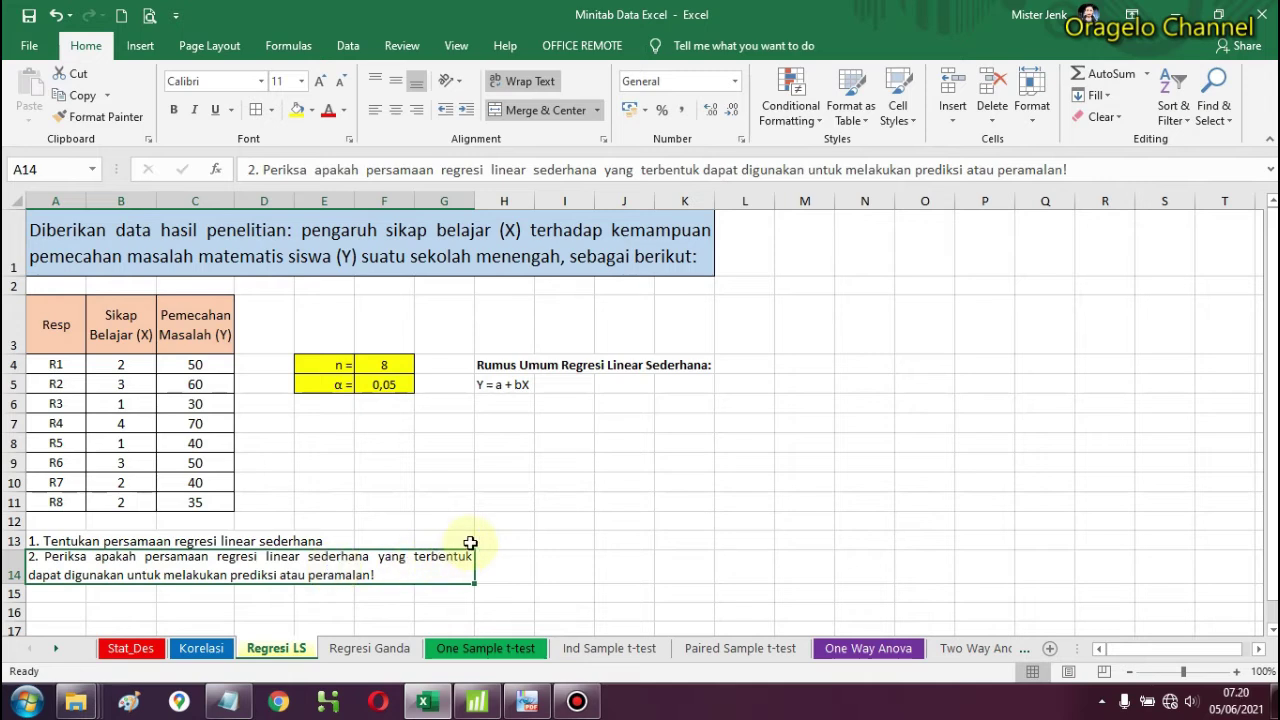
{"action": "left_click", "coordinate": [516, 538]}
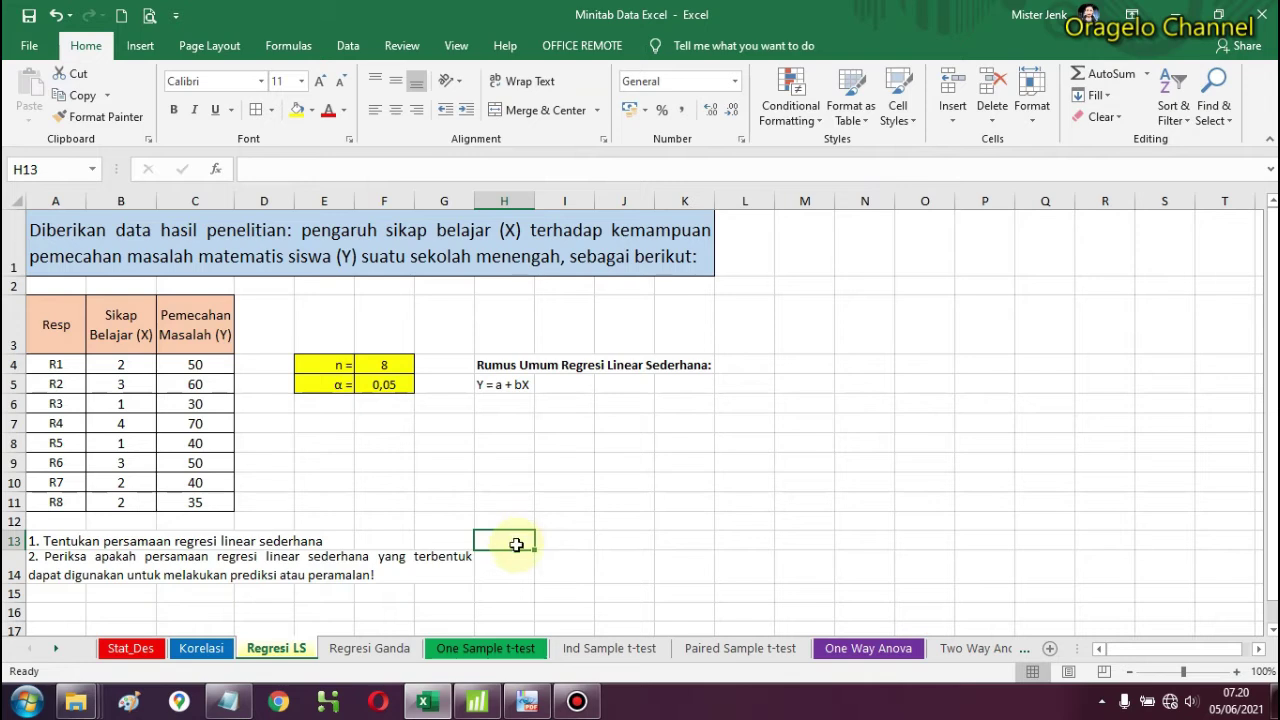
Step: Maximize the Minitab worksheet and copy the X and Y columns with their headers from Excel (B3:C11) into C1 and C2
{"action": "left_click", "coordinate": [479, 700]}
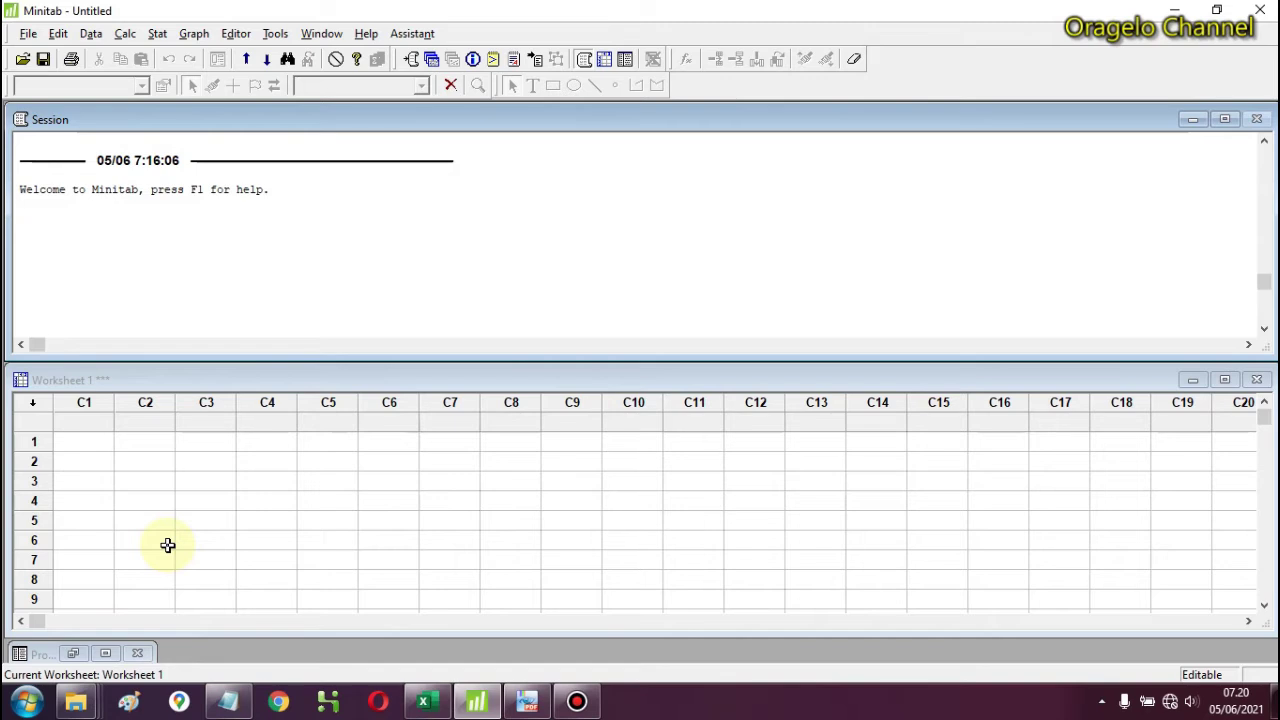
{"action": "left_click", "coordinate": [1224, 379]}
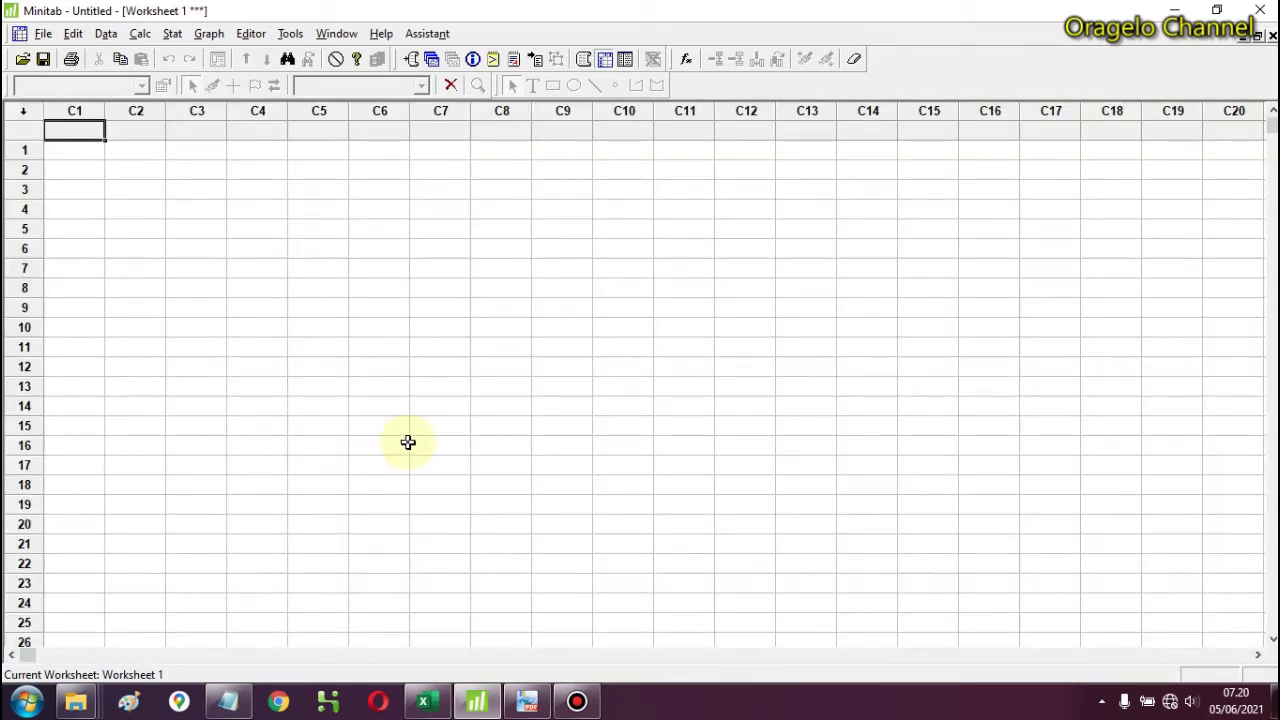
{"action": "left_click", "coordinate": [424, 702]}
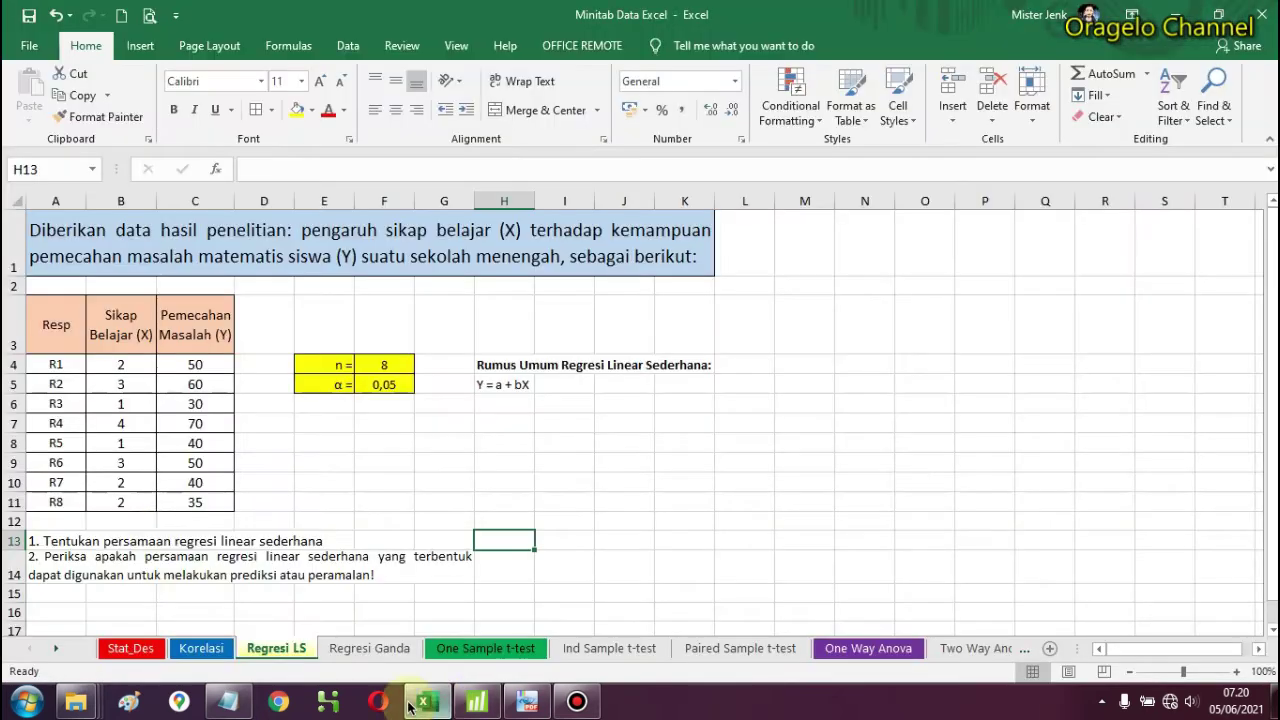
{"action": "mouse_move", "coordinate": [105, 352]}
{"action": "left_mouse_down"}
{"action": "mouse_move", "coordinate": [114, 323]}
{"action": "mouse_move", "coordinate": [194, 337]}
{"action": "mouse_move", "coordinate": [194, 497]}
{"action": "left_mouse_up"}
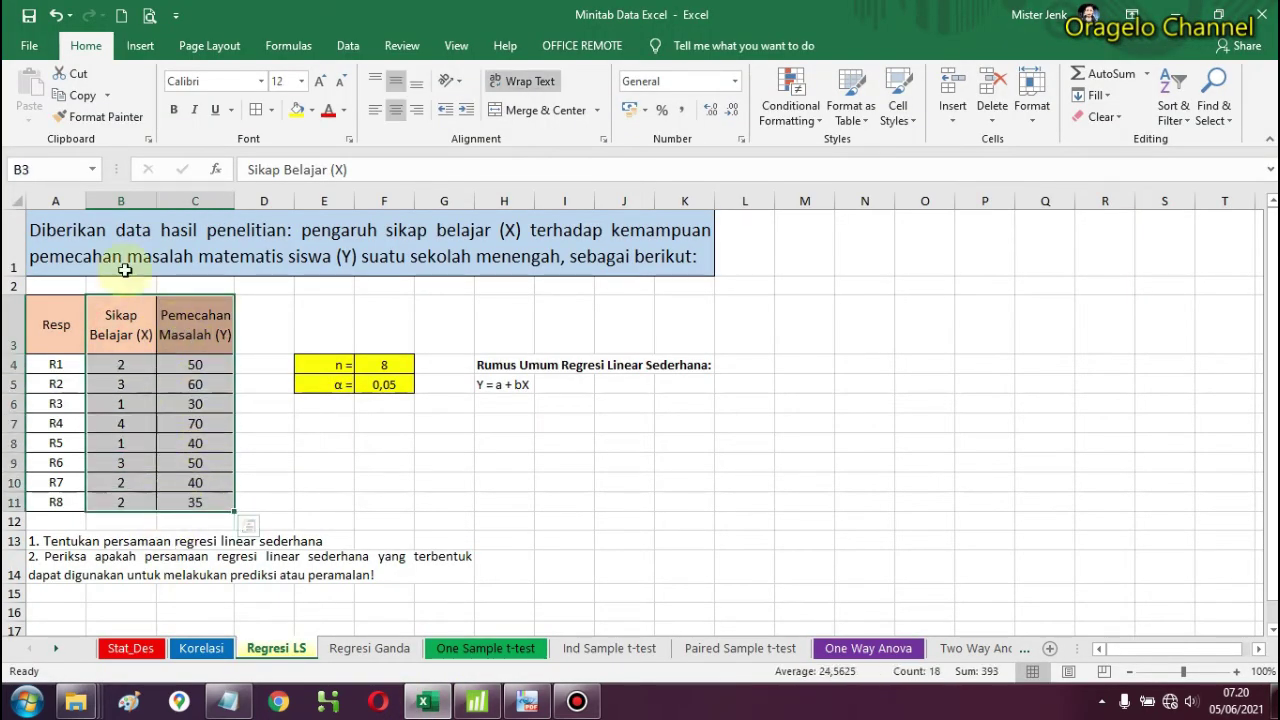
{"action": "left_click", "coordinate": [66, 96]}
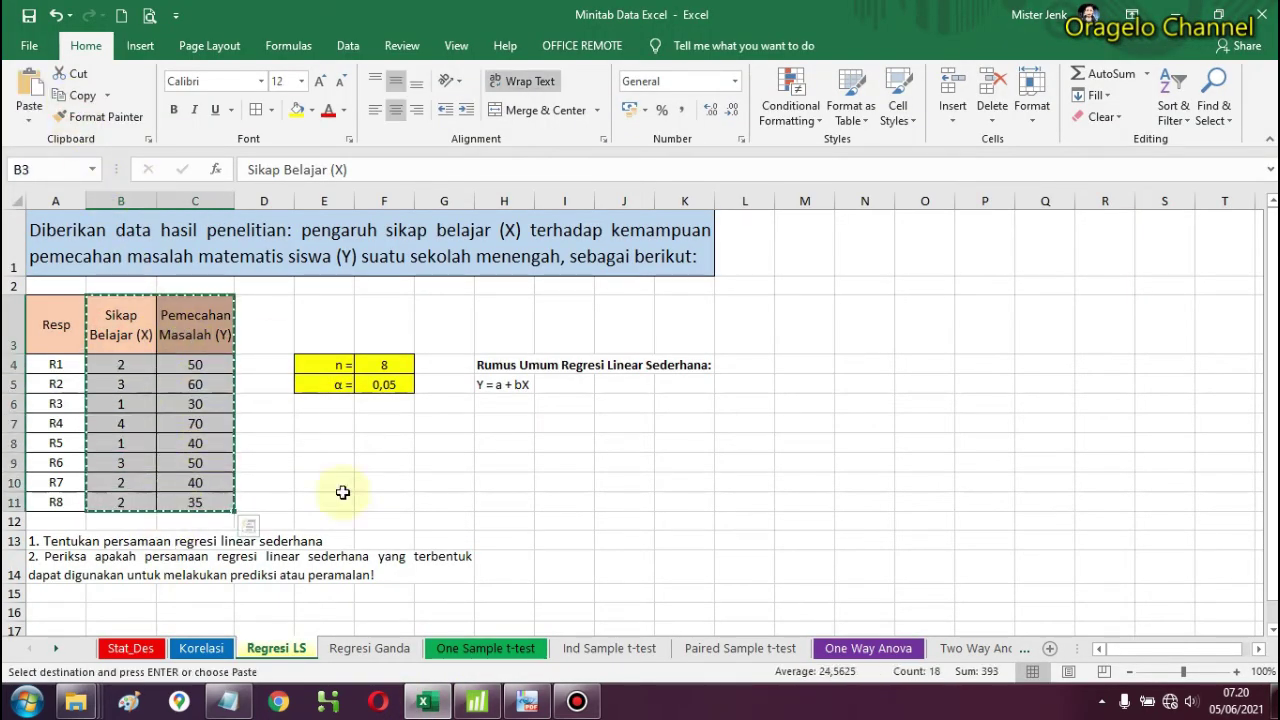
{"action": "left_click", "coordinate": [474, 702]}
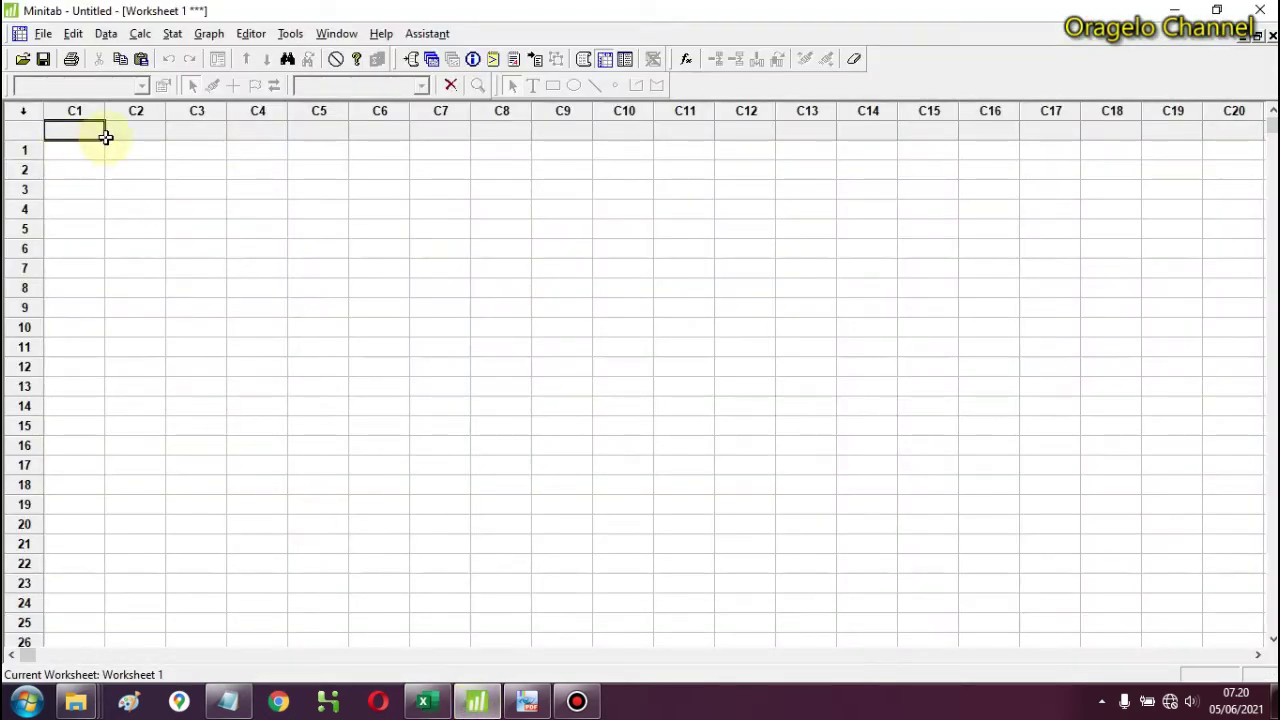
{"action": "left_click", "coordinate": [141, 58]}
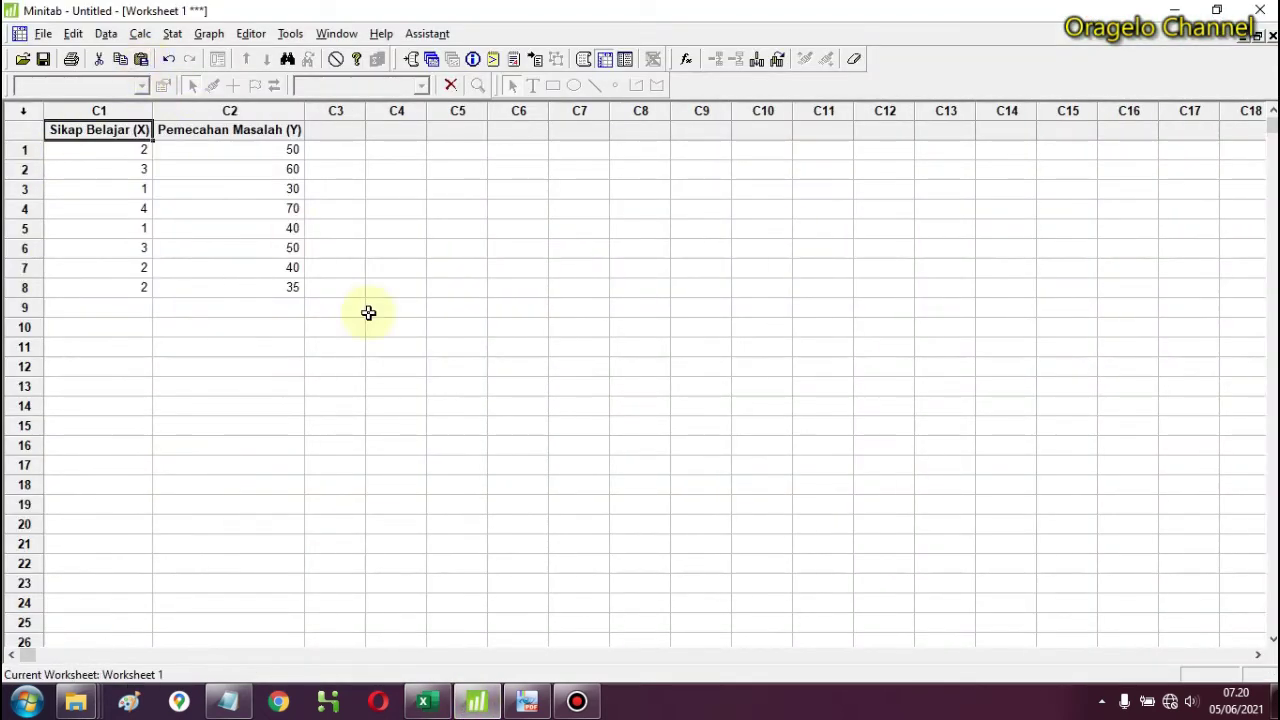
{"action": "left_click", "coordinate": [44, 61]}
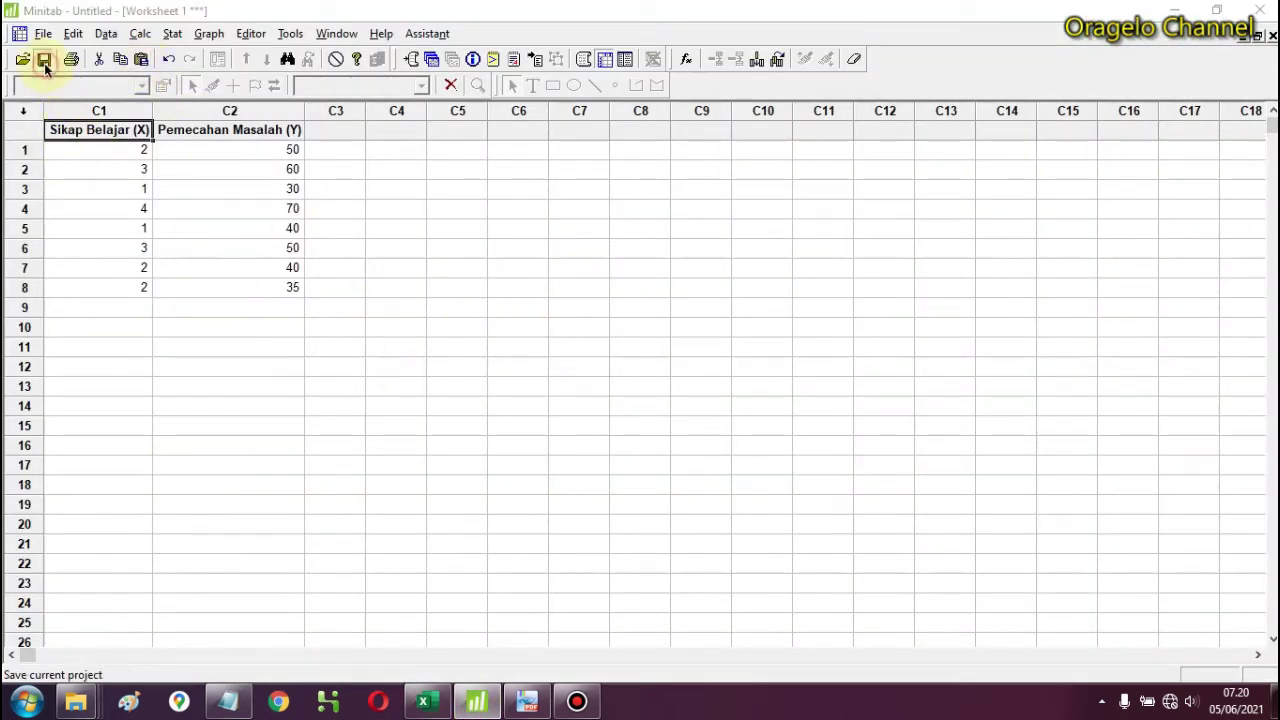
{"action": "left_click", "coordinate": [635, 473]}
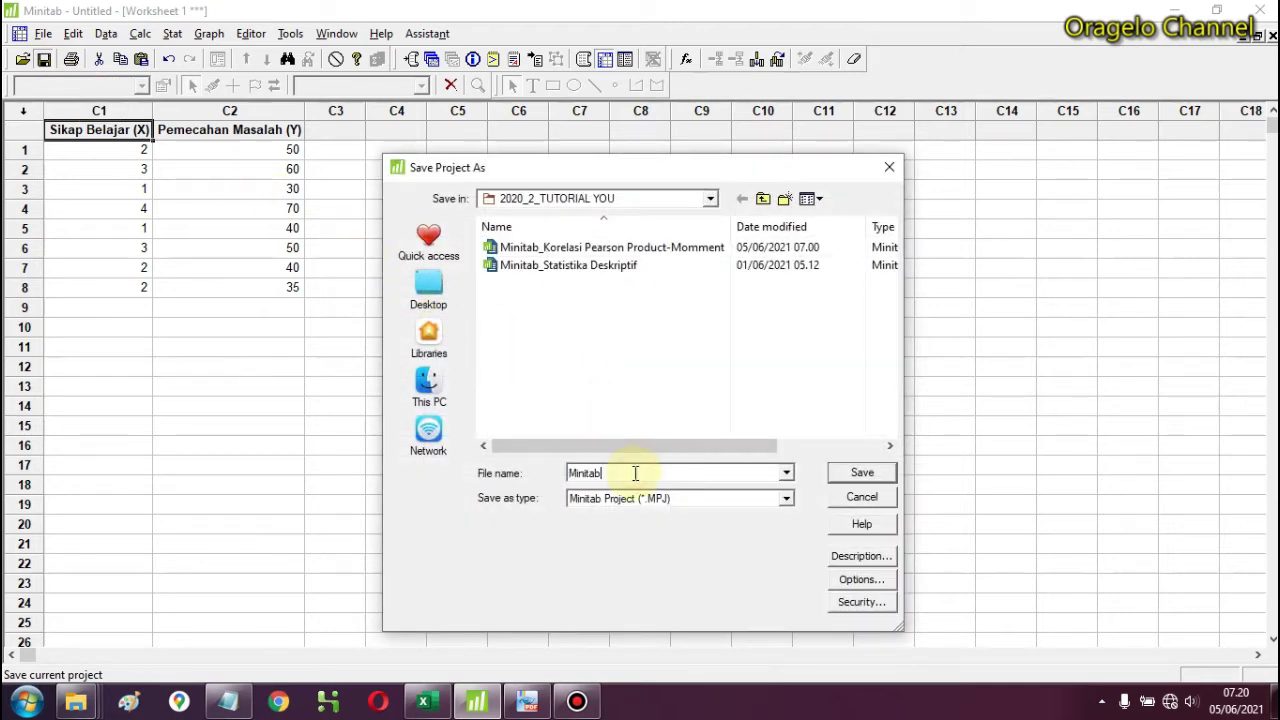
{"action": "type", "text": "_"}
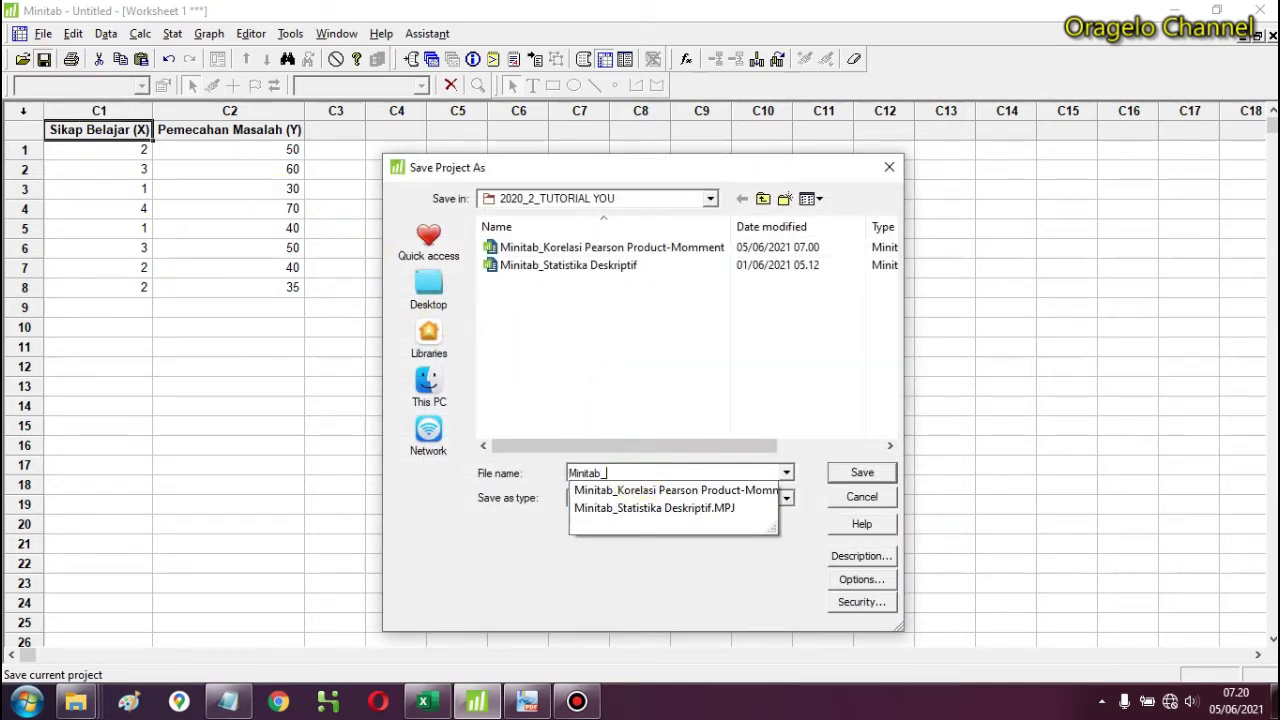
{"action": "type", "text": "Regresi"}
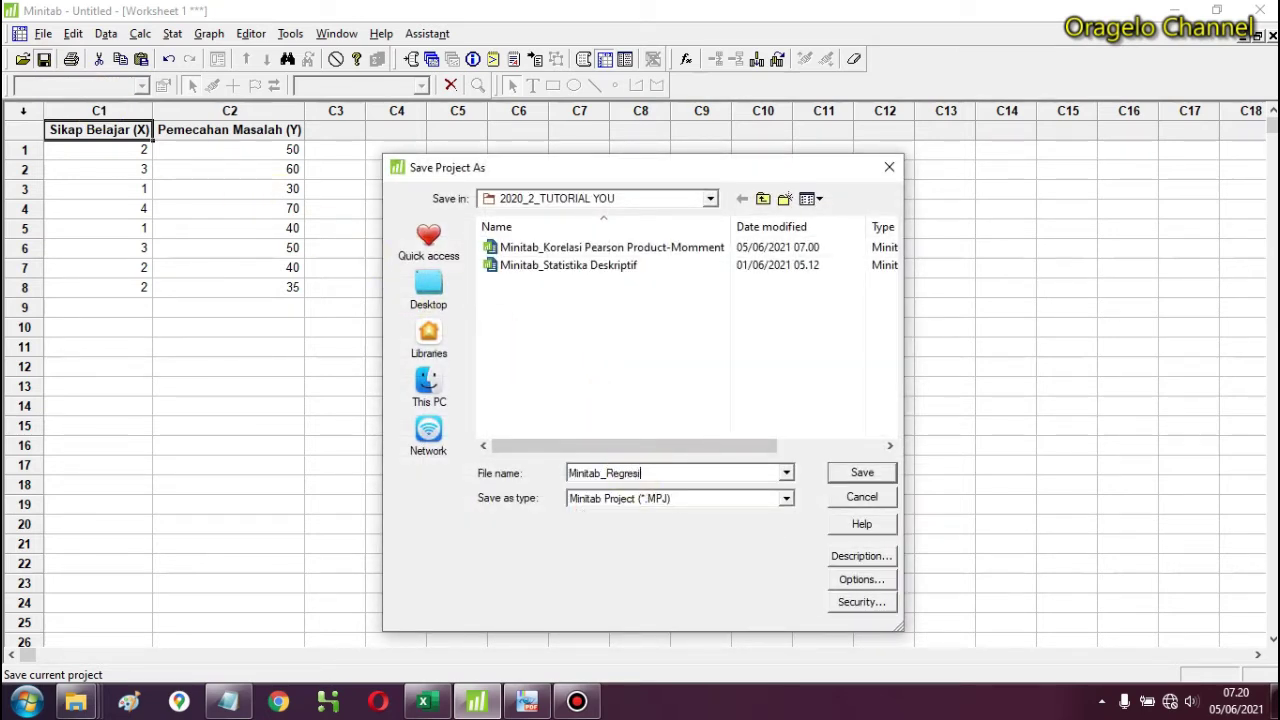
{"action": "type", "text": " Linear Sederhana"}
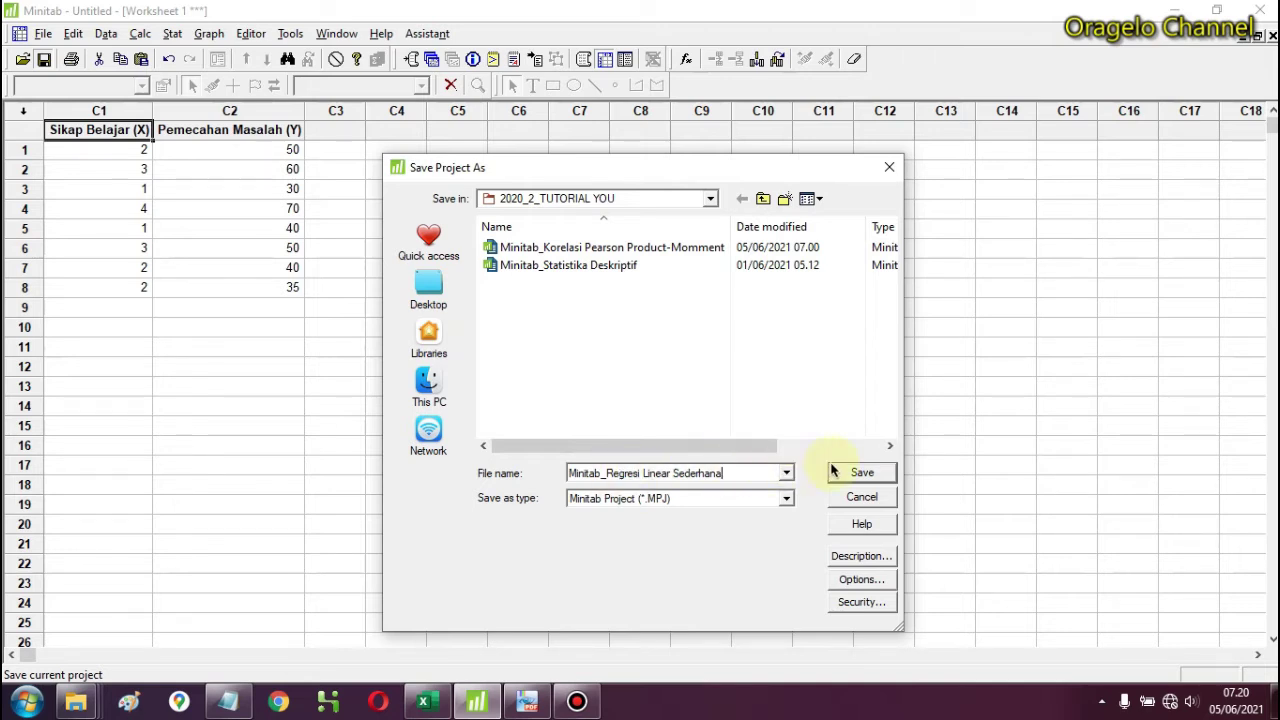
{"action": "left_click", "coordinate": [848, 494]}
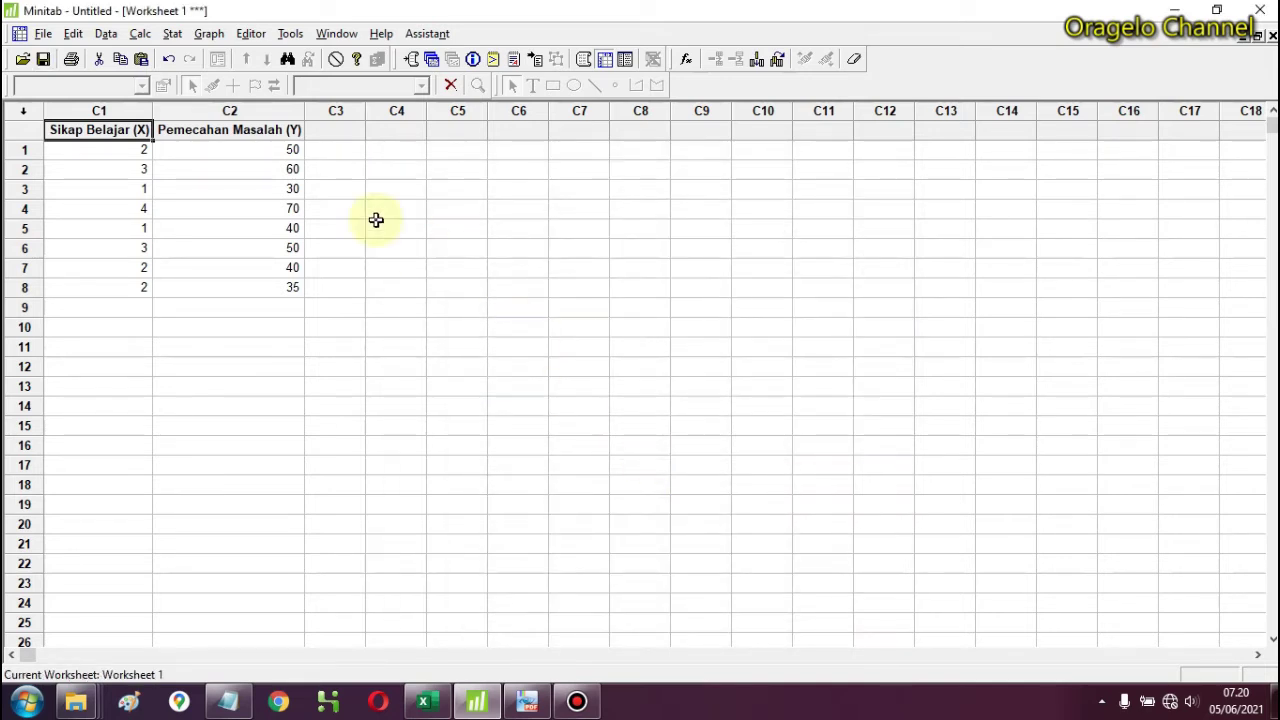
Step: Save the project as Minitab_Regresi Linear Sederhana in the 2020_2_TUTORIAL YOU folder
{"action": "left_click", "coordinate": [44, 59]}
{"action": "left_click", "coordinate": [621, 468]}
{"action": "type", "text": "_"}
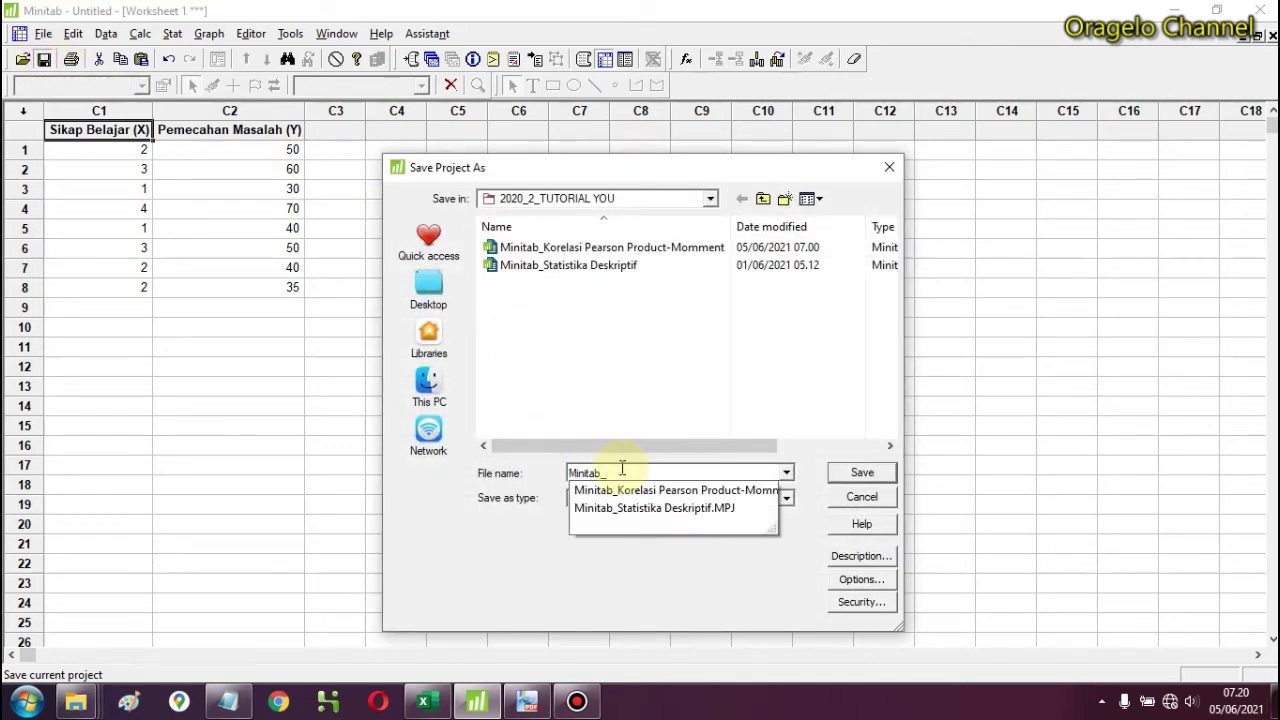
{"action": "type", "text": "Re"}
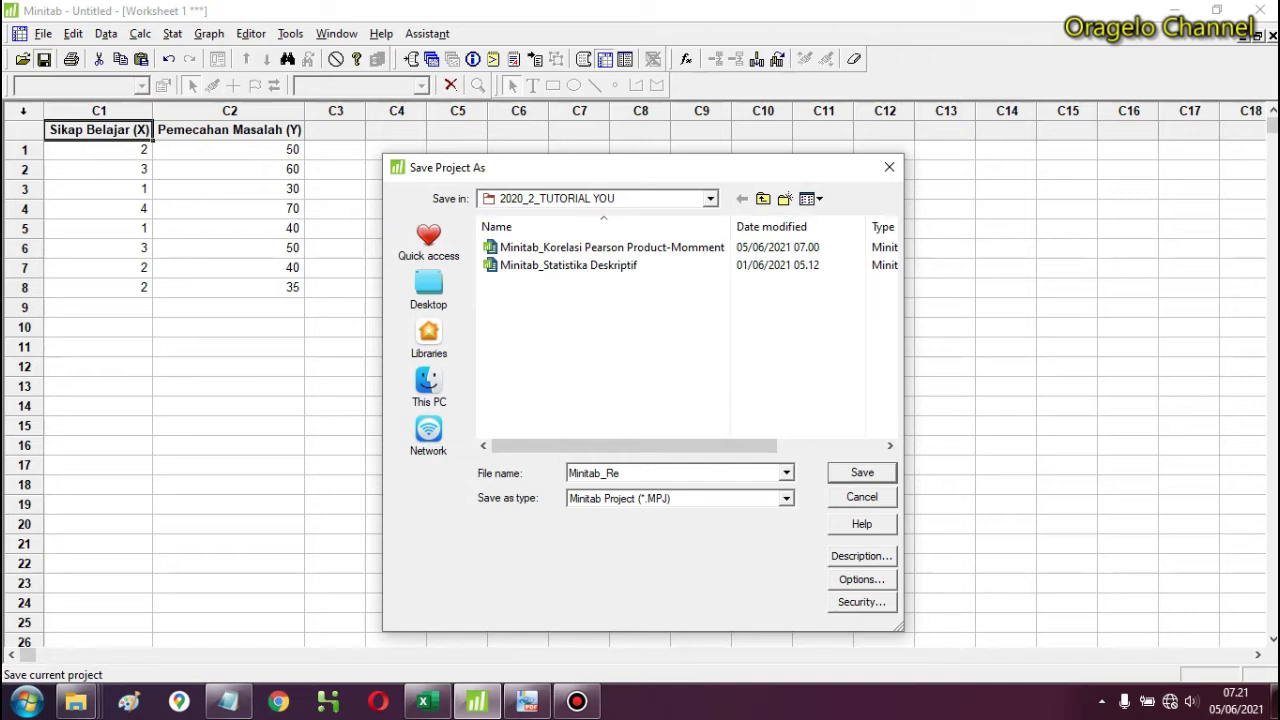
{"action": "type", "text": "gresi Linear Sederhana"}
{"action": "left_click", "coordinate": [863, 472]}
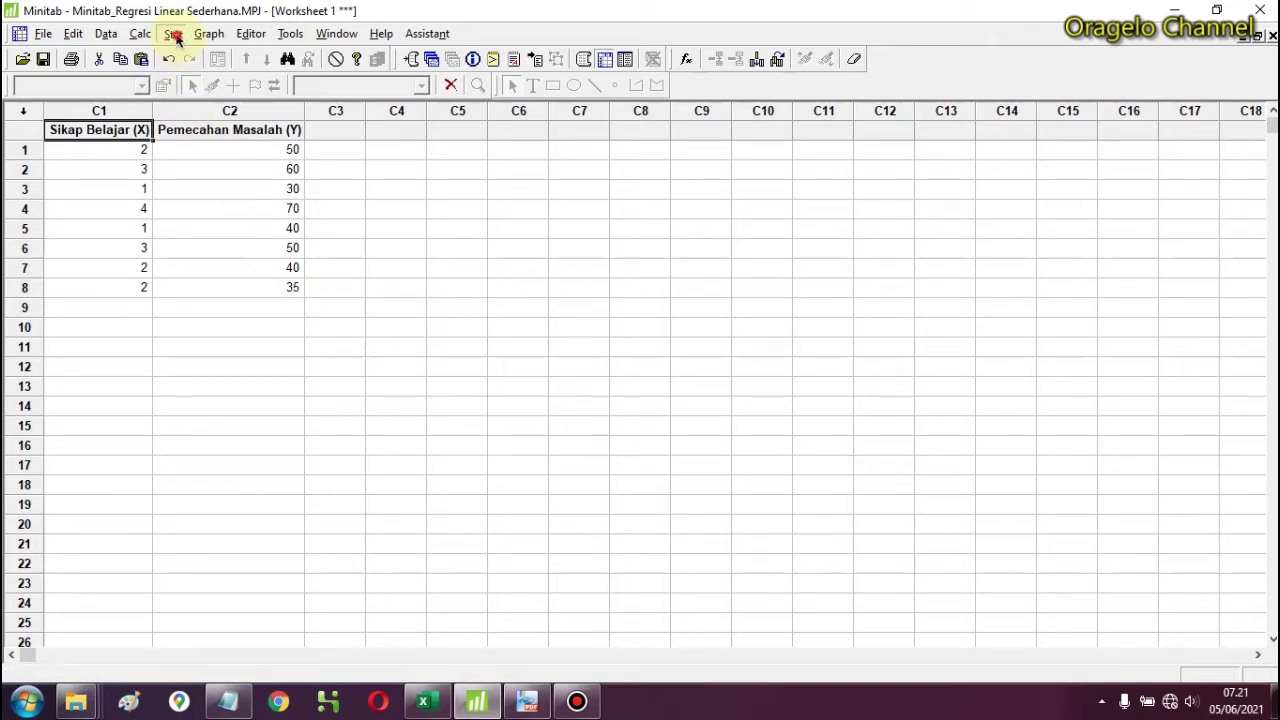
Step: Start a Regression analysis and set Pemecahan Masalah (Y) as the response variable
{"action": "left_click", "coordinate": [175, 36]}
{"action": "mouse_move", "coordinate": [207, 70]}
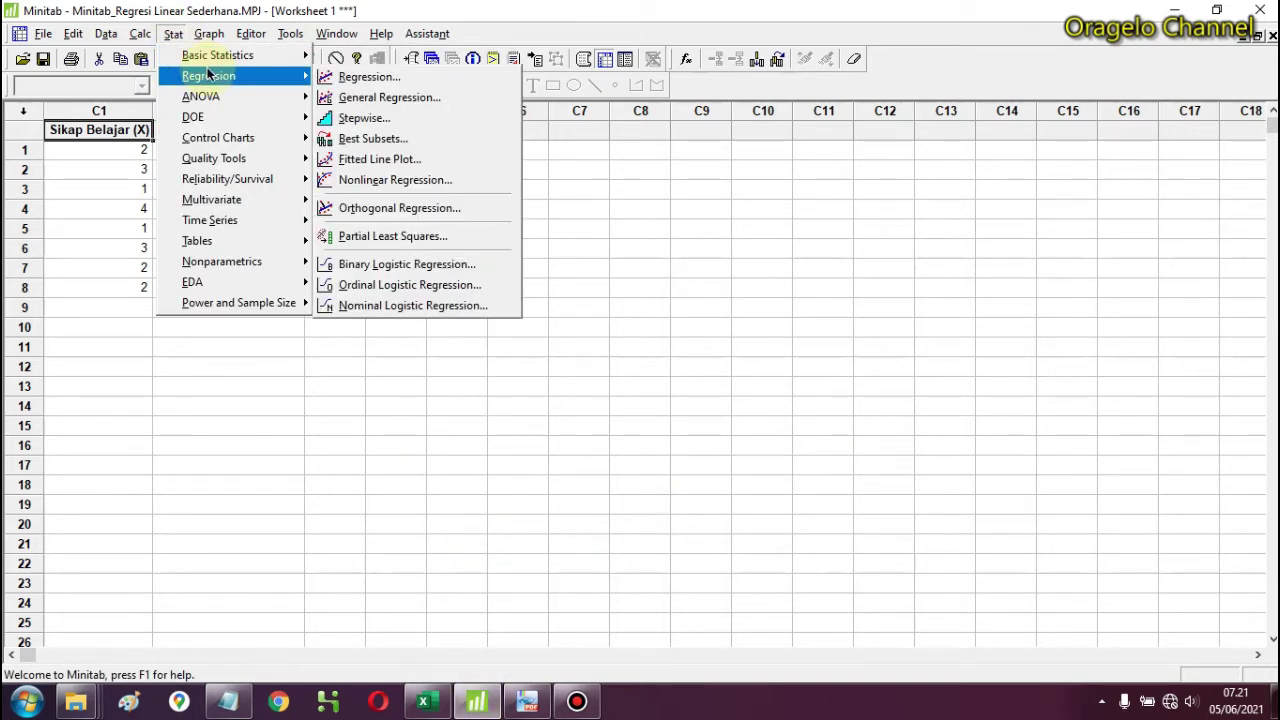
{"action": "left_click", "coordinate": [341, 80]}
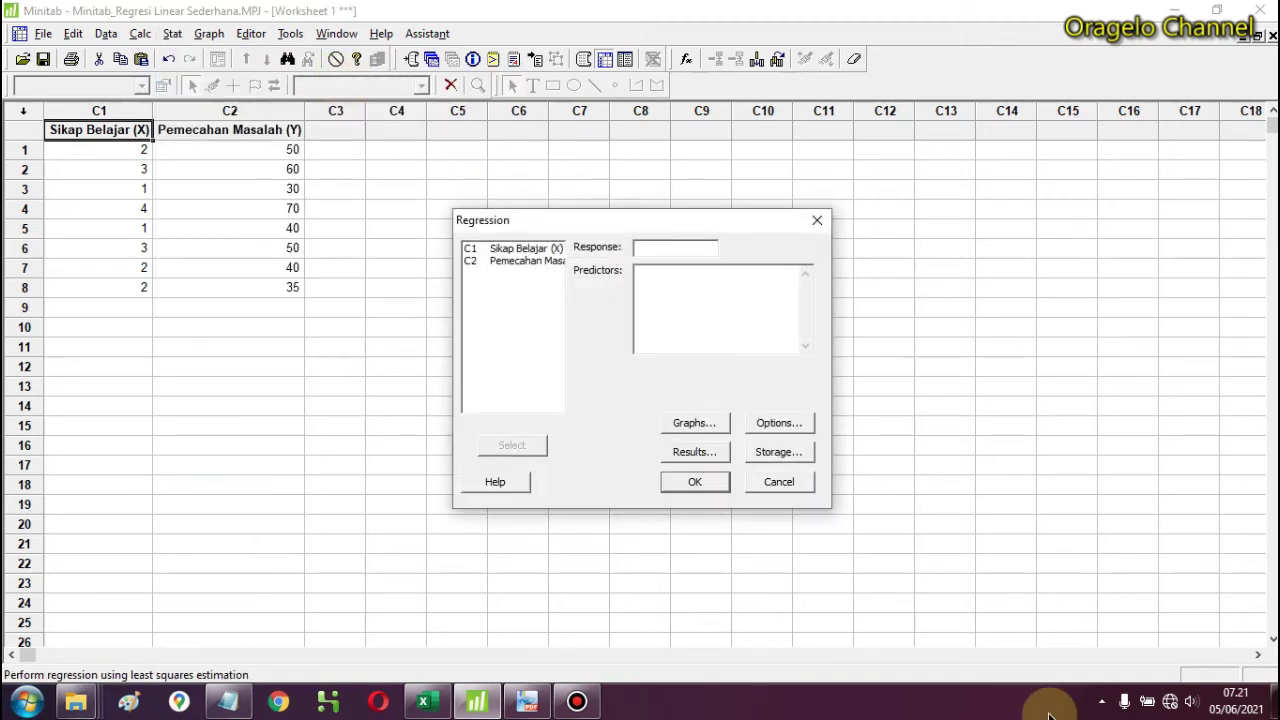
{"action": "left_click", "coordinate": [652, 271]}
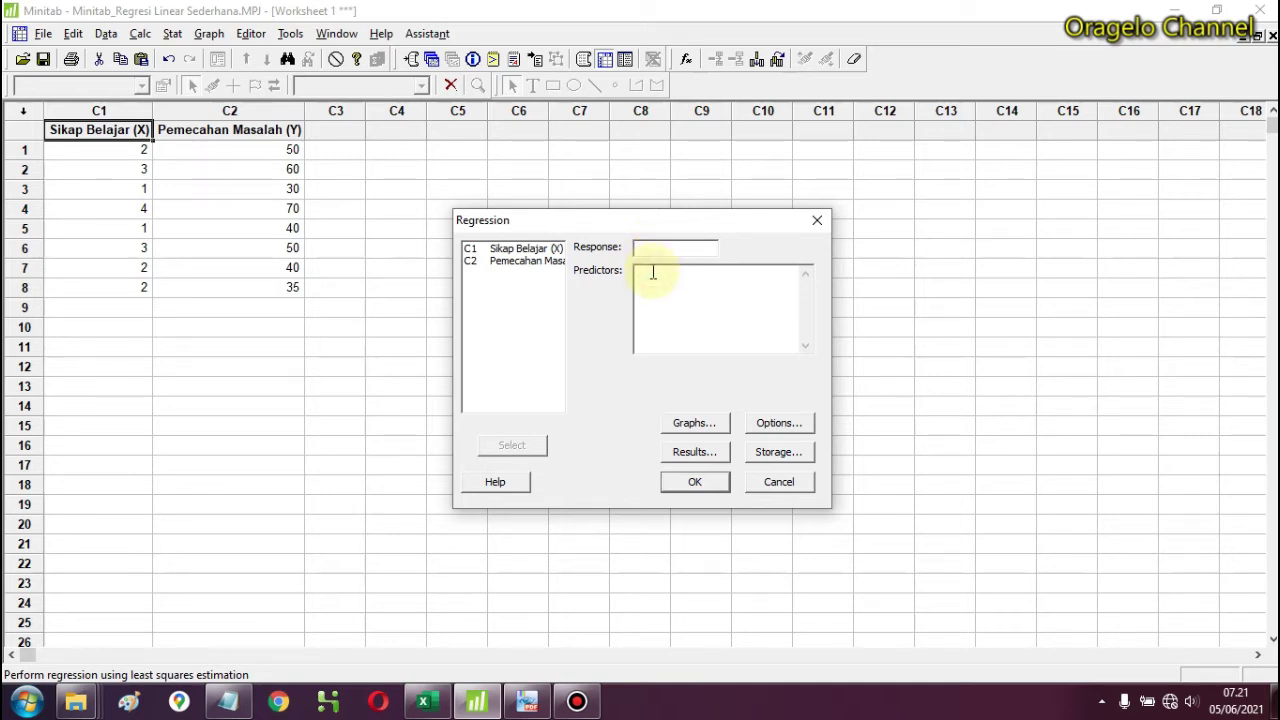
{"action": "left_click", "coordinate": [648, 248]}
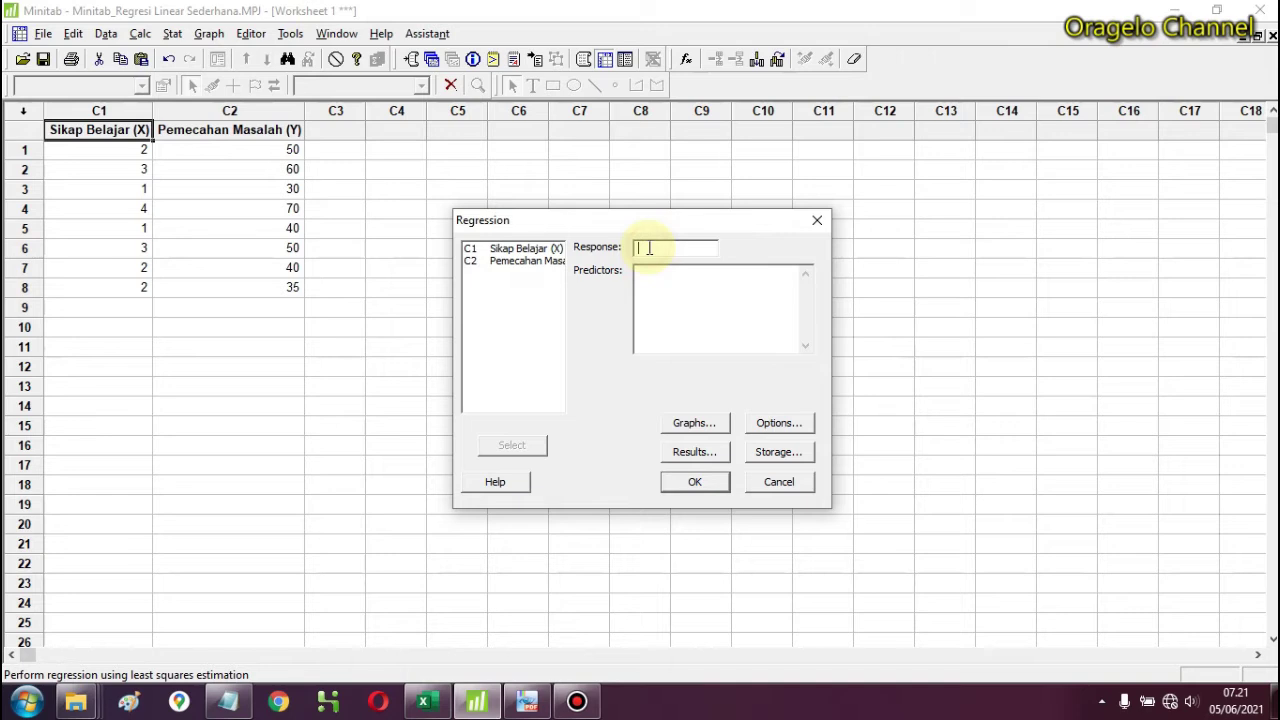
{"action": "left_click", "coordinate": [521, 261]}
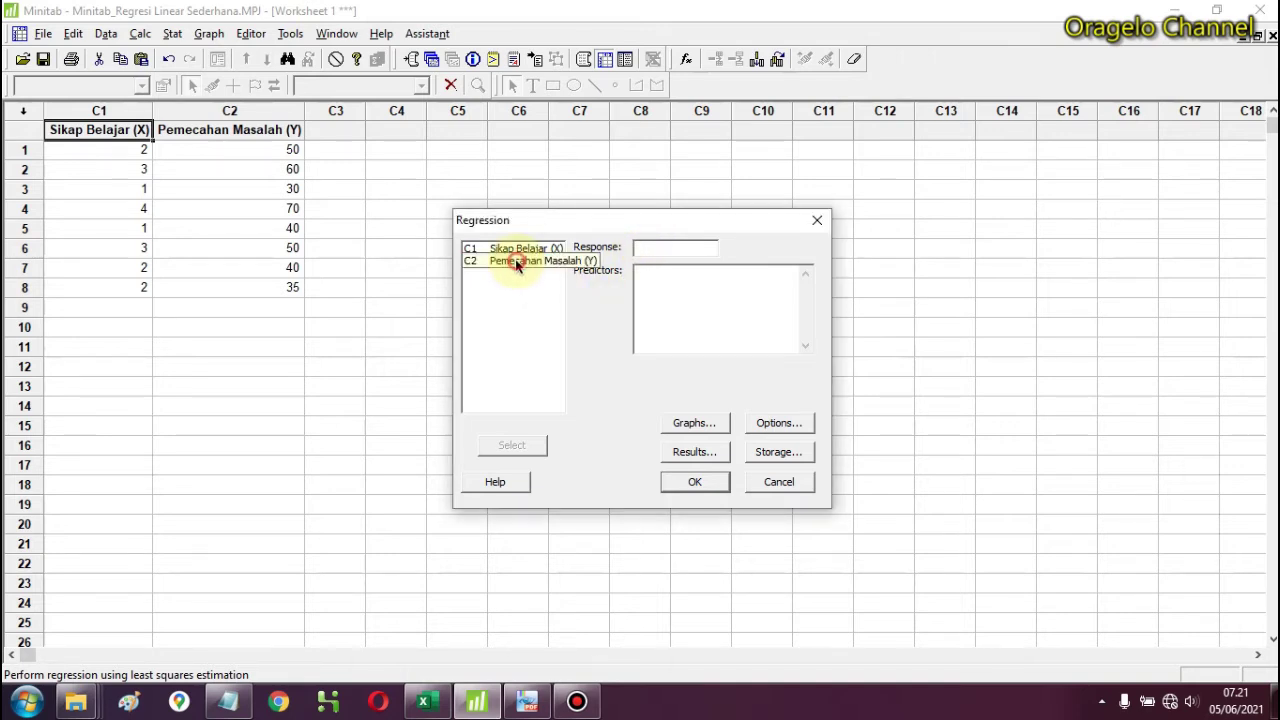
{"action": "left_click", "coordinate": [645, 250]}
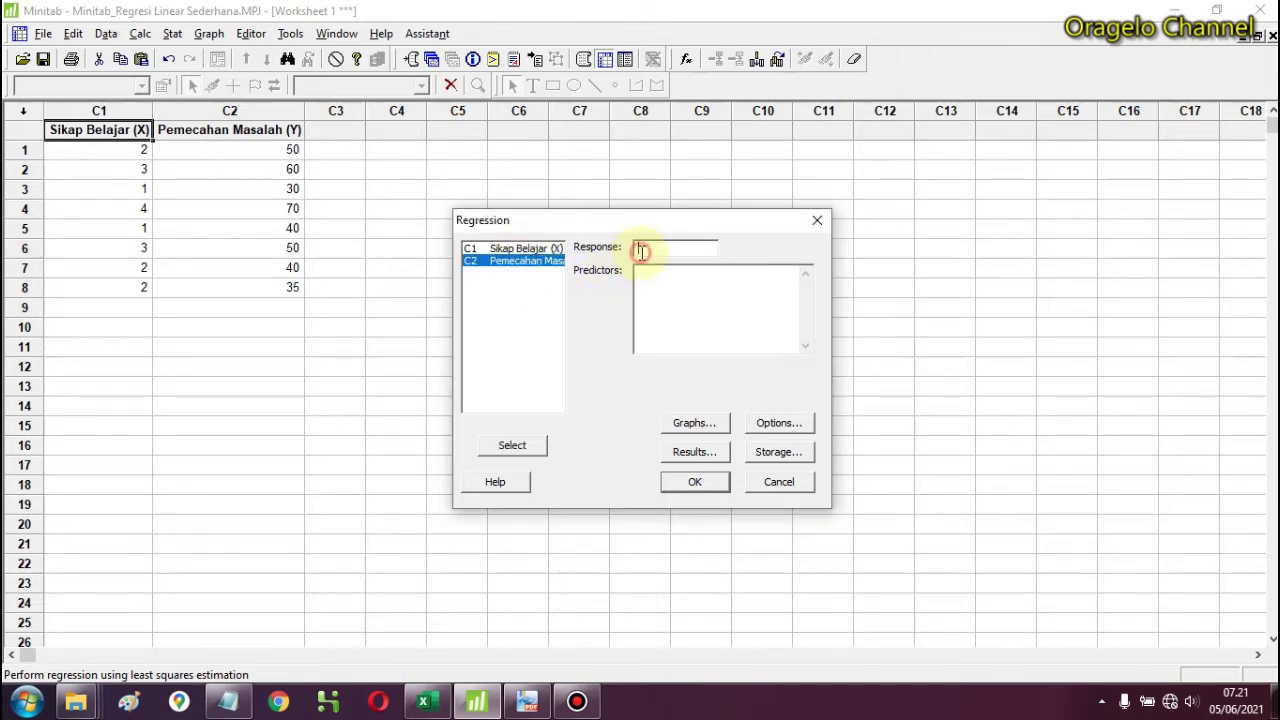
{"action": "left_click", "coordinate": [528, 445]}
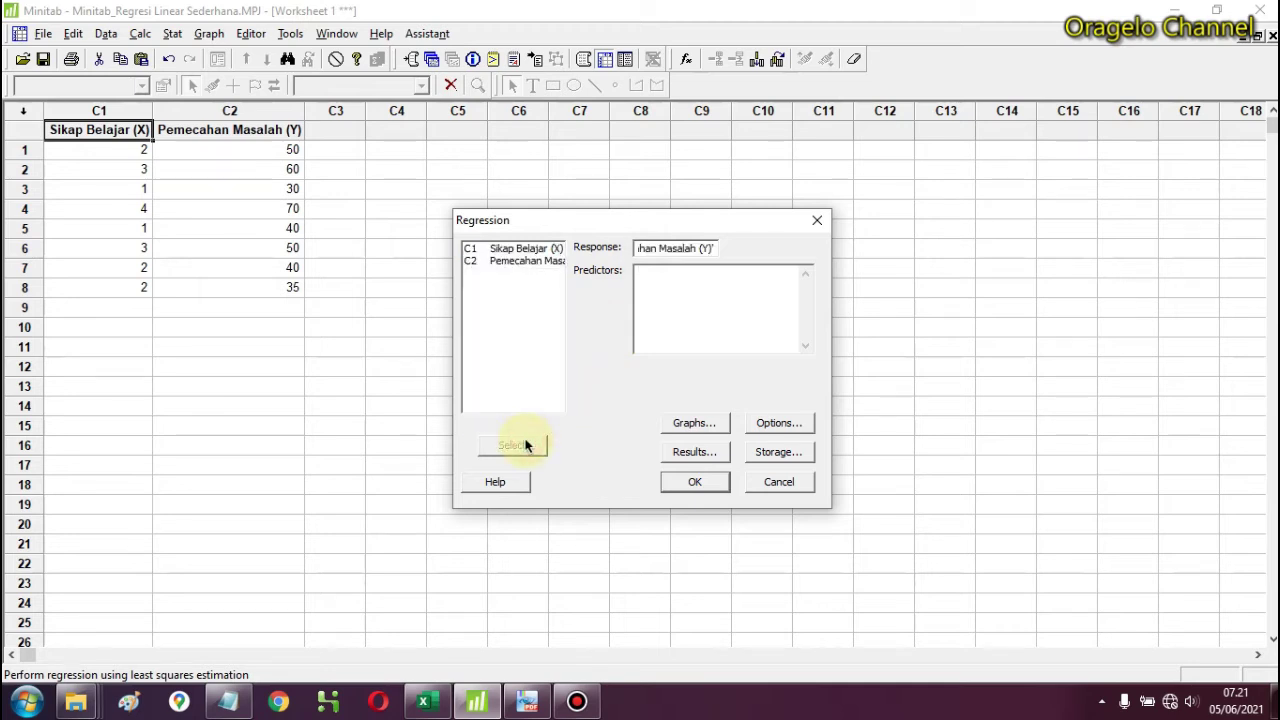
Step: Add Sikap Belajar (X) as the predictor of the regression
{"action": "left_click", "coordinate": [513, 254]}
{"action": "left_click", "coordinate": [513, 252]}
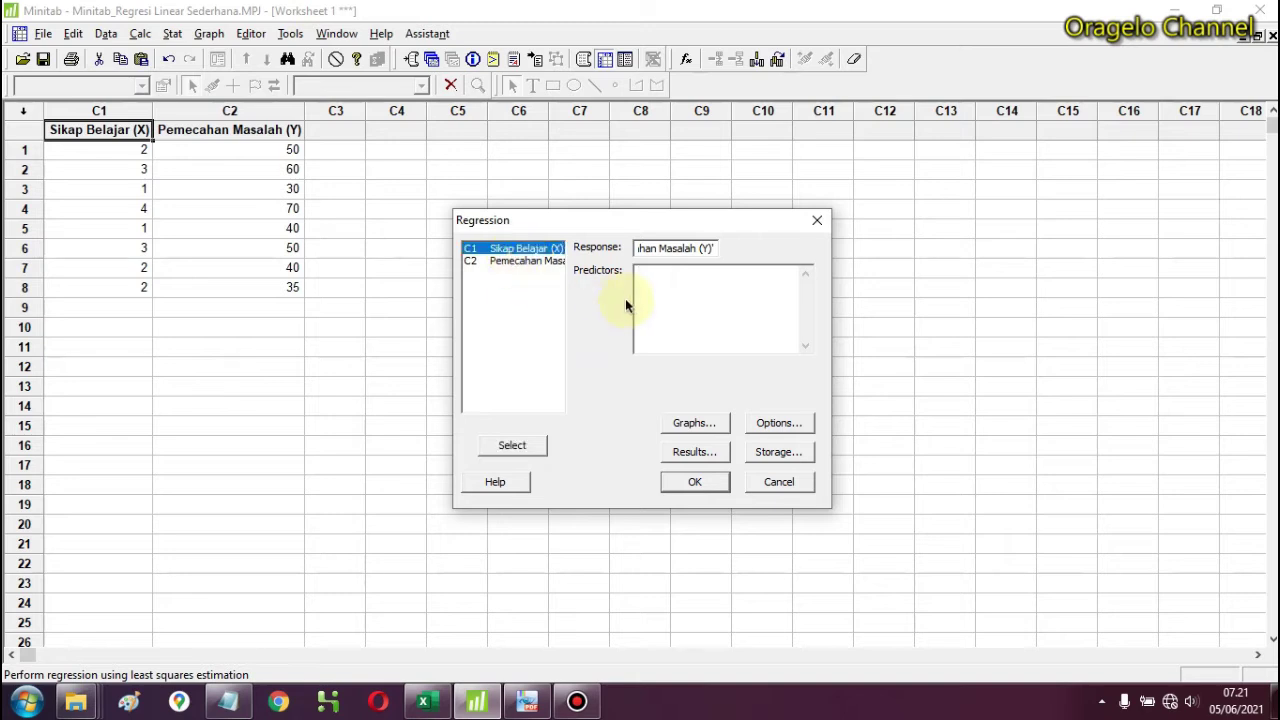
{"action": "left_click", "coordinate": [646, 277]}
{"action": "left_click", "coordinate": [525, 445]}
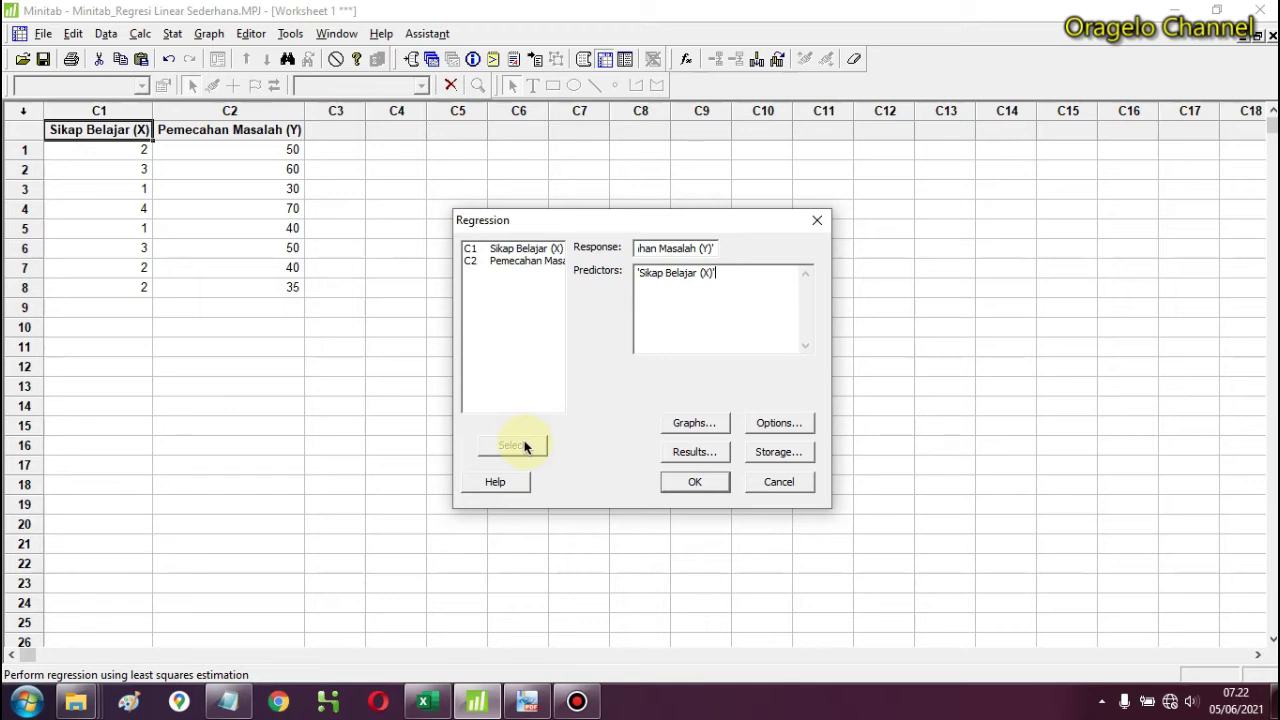
Step: Set the regression's residual plots to Four in one, keeping regular residuals
{"action": "left_click", "coordinate": [692, 424]}
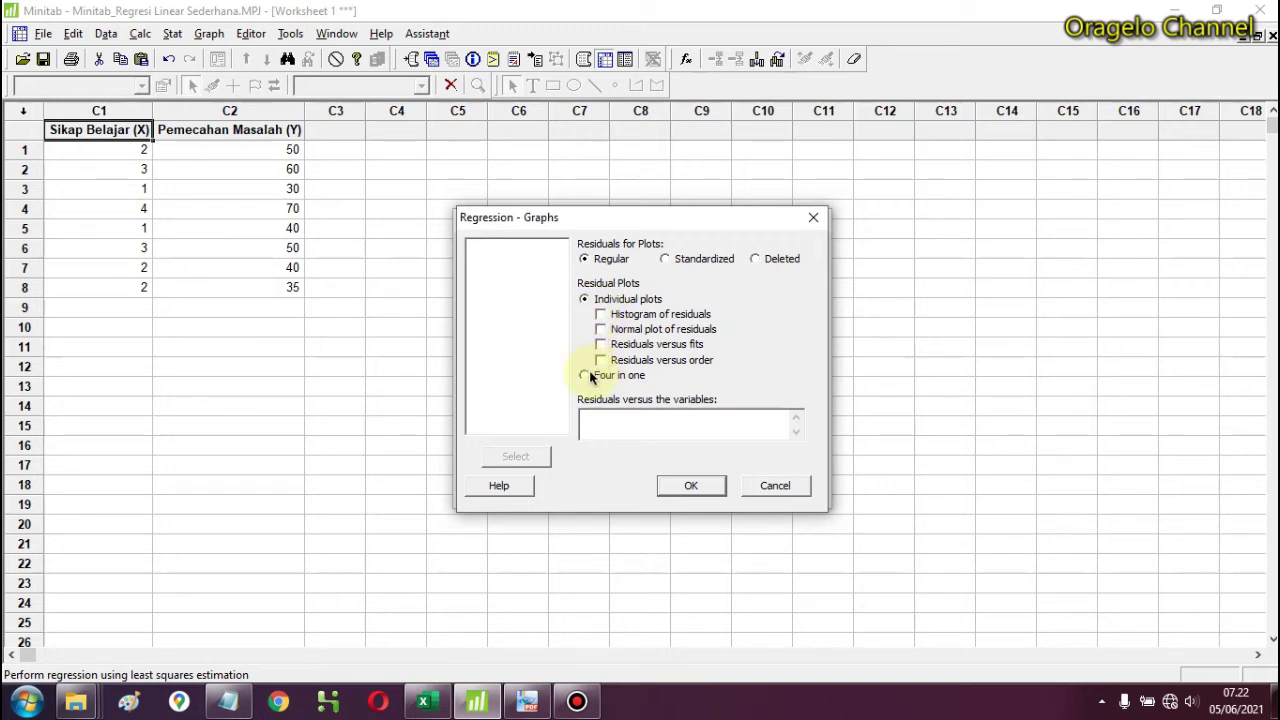
{"action": "left_click", "coordinate": [588, 376]}
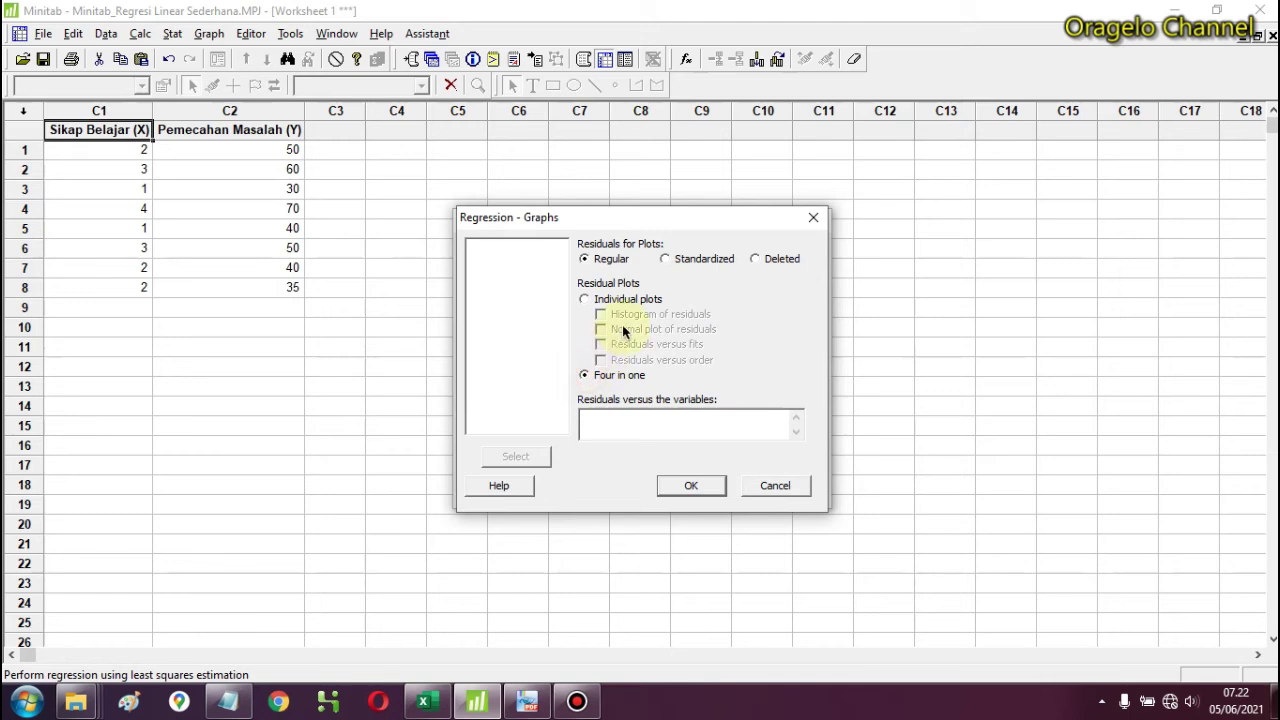
{"action": "left_click", "coordinate": [687, 487]}
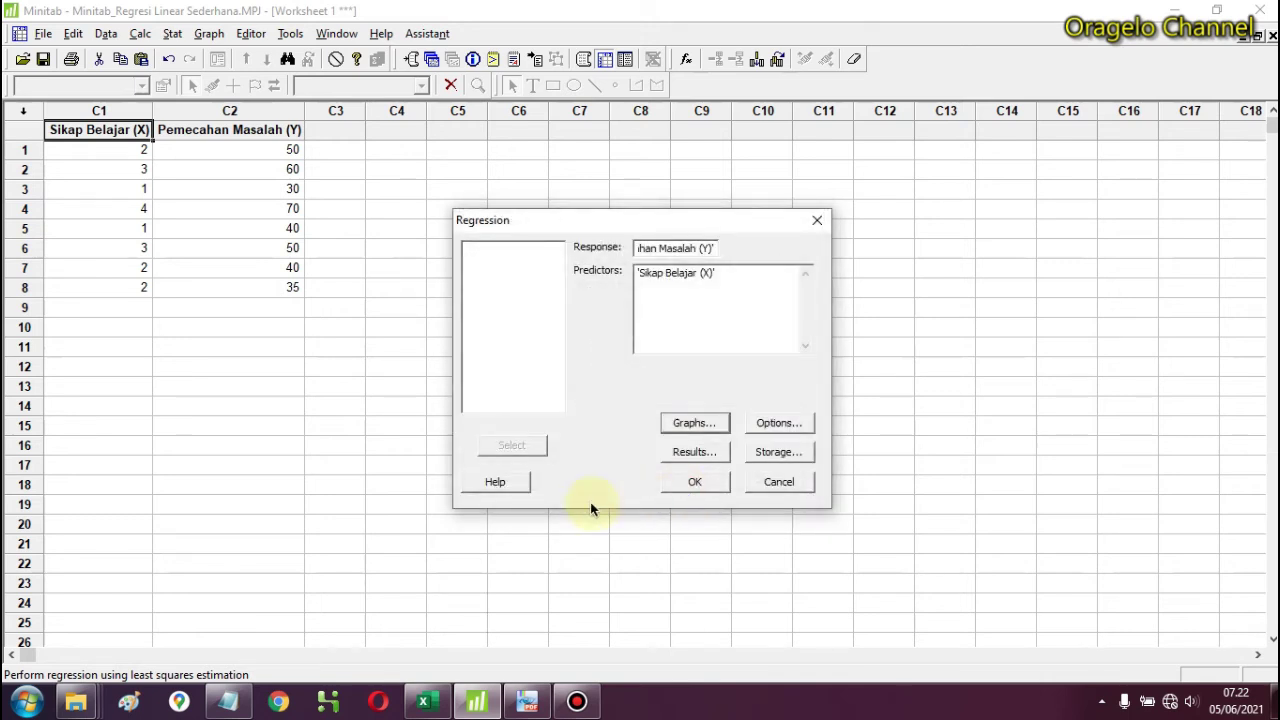
Step: Enable variance inflation factors, Durbin-Watson statistic, and PRESS and predicted R-square, and run the regression
{"action": "left_click", "coordinate": [786, 424]}
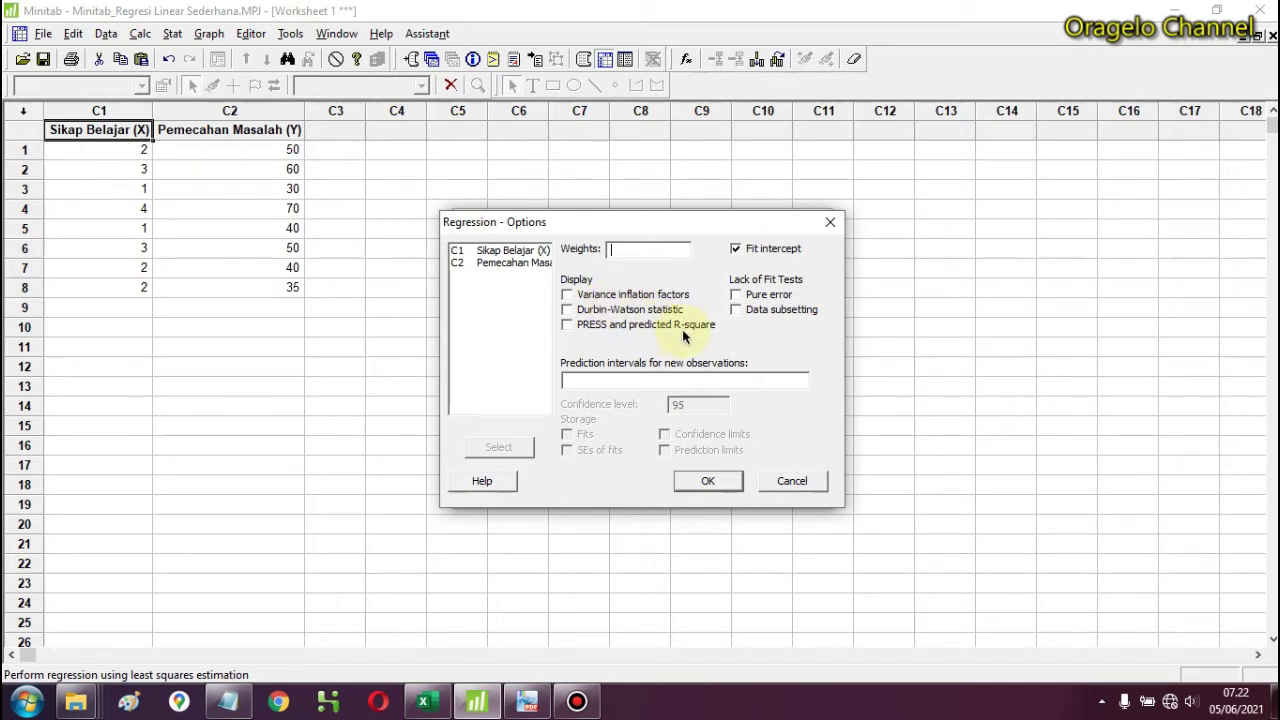
{"action": "left_click", "coordinate": [567, 294]}
{"action": "left_click", "coordinate": [567, 309]}
{"action": "left_click", "coordinate": [567, 323]}
{"action": "left_click", "coordinate": [722, 479]}
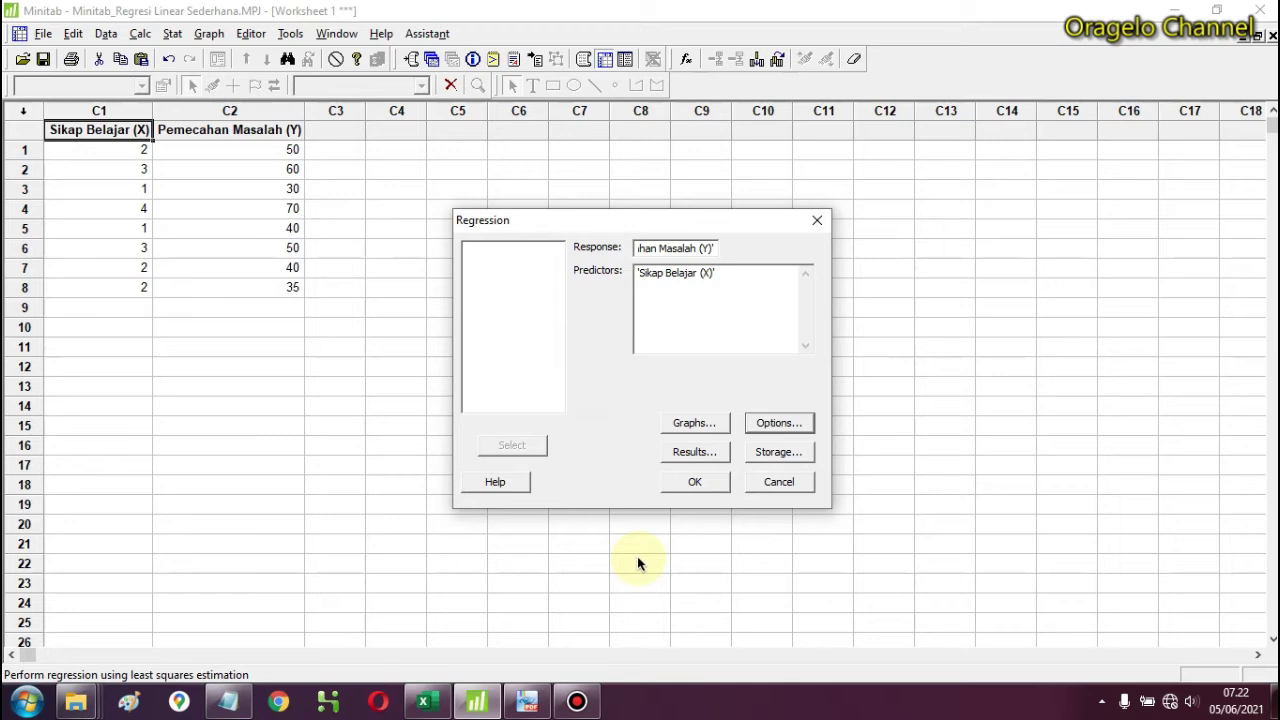
{"action": "left_click", "coordinate": [690, 482]}
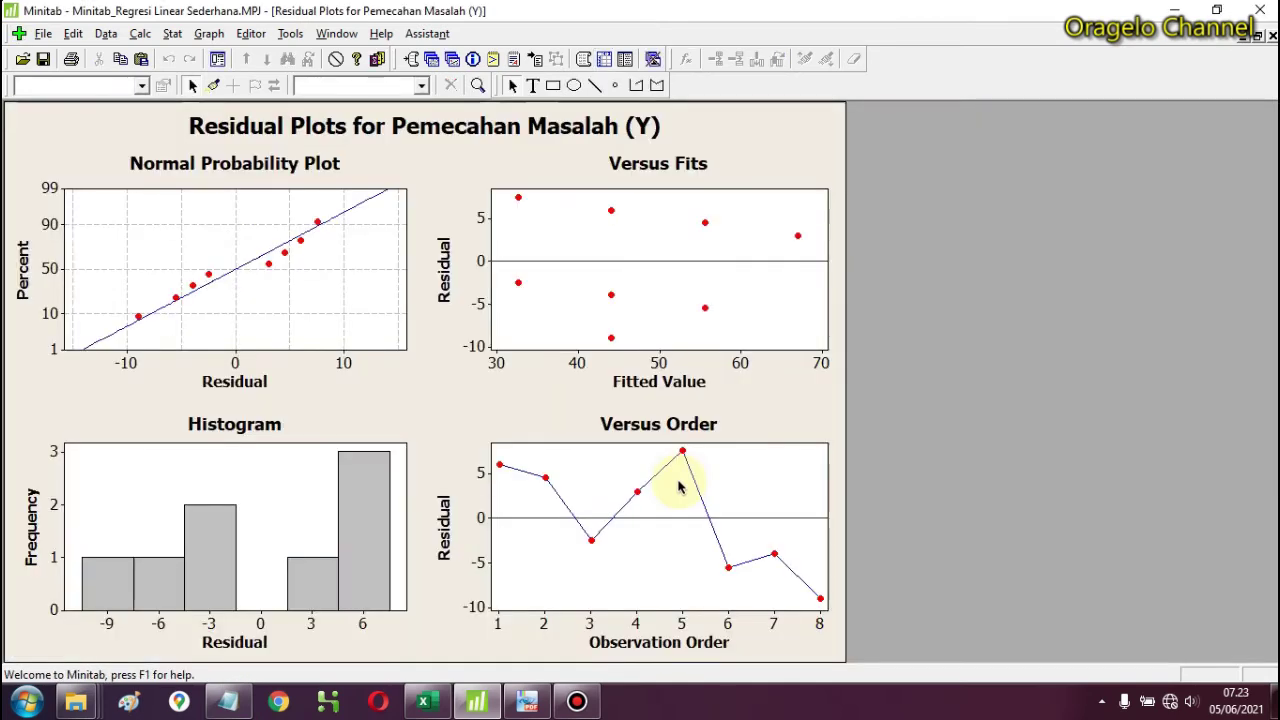
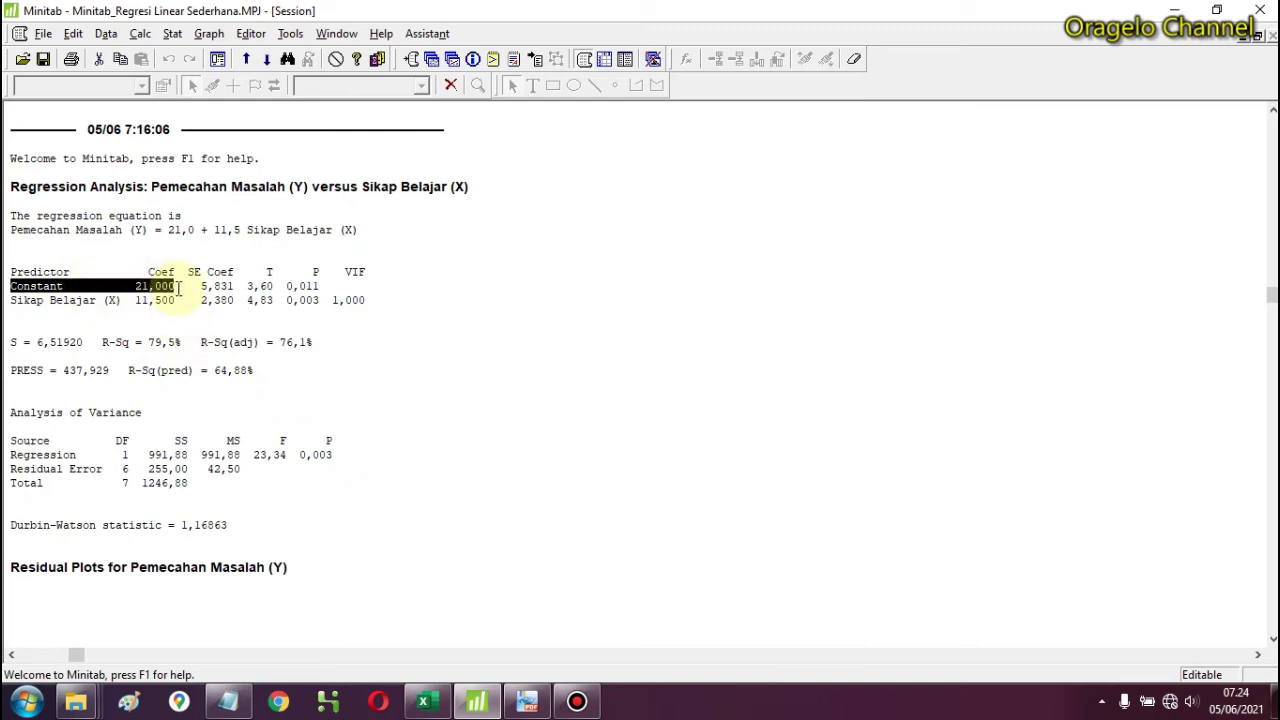
Step: Examine the Constant and Sikap Belajar (X) coefficients and the regression equation in the Session output
{"action": "left_click", "coordinate": [176, 287]}
{"action": "left_click_drag", "start_coordinate": [10, 300], "coordinate": [170, 299]}
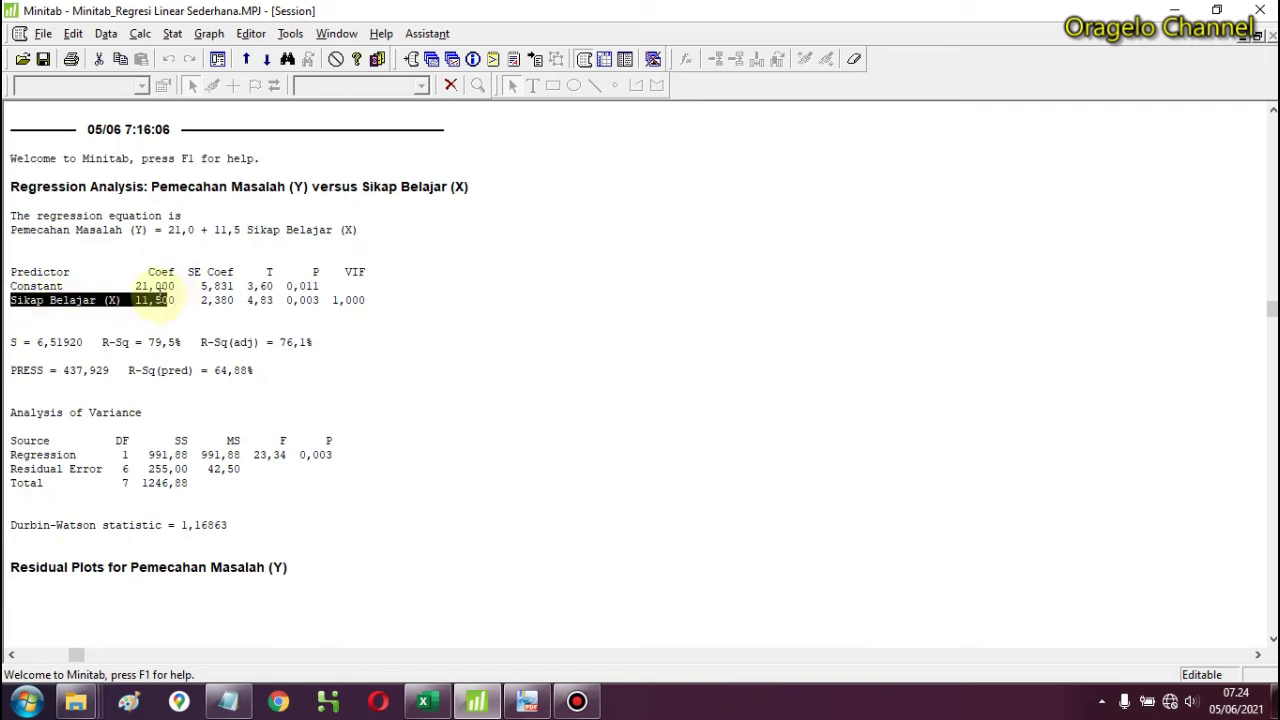
{"action": "left_click", "coordinate": [152, 286]}
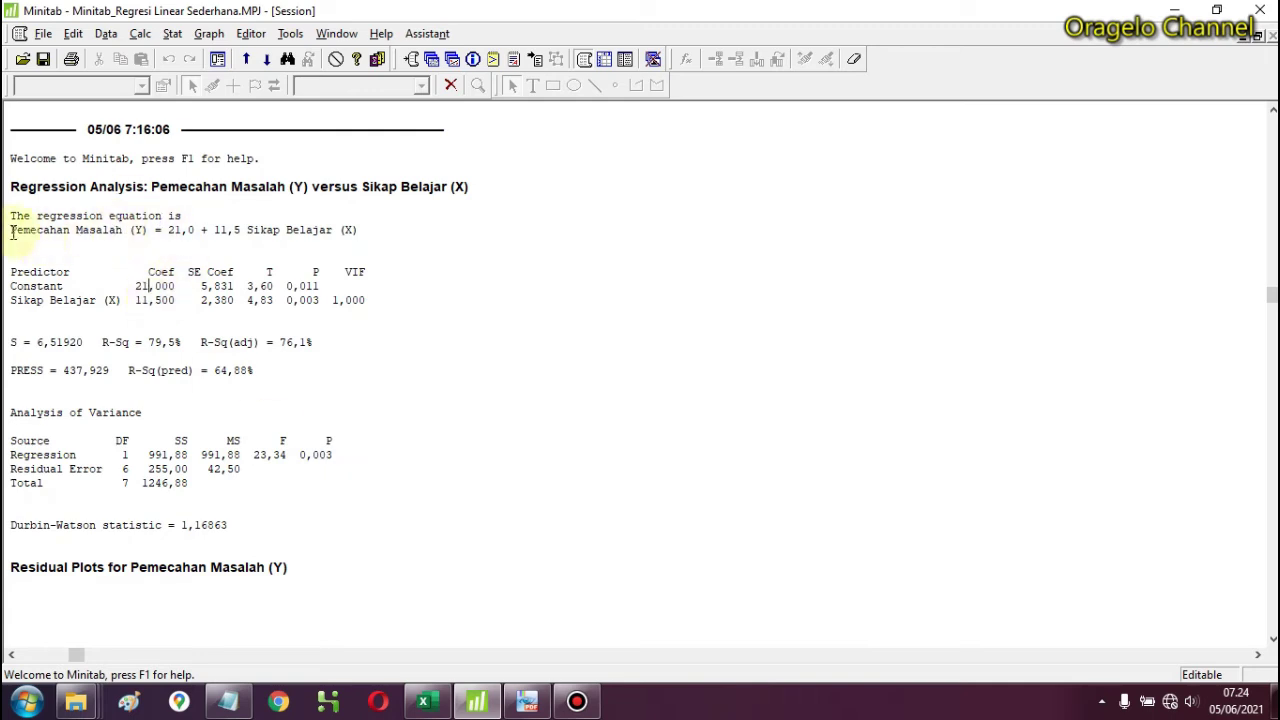
{"action": "left_click_drag", "start_coordinate": [12, 232], "coordinate": [368, 234]}
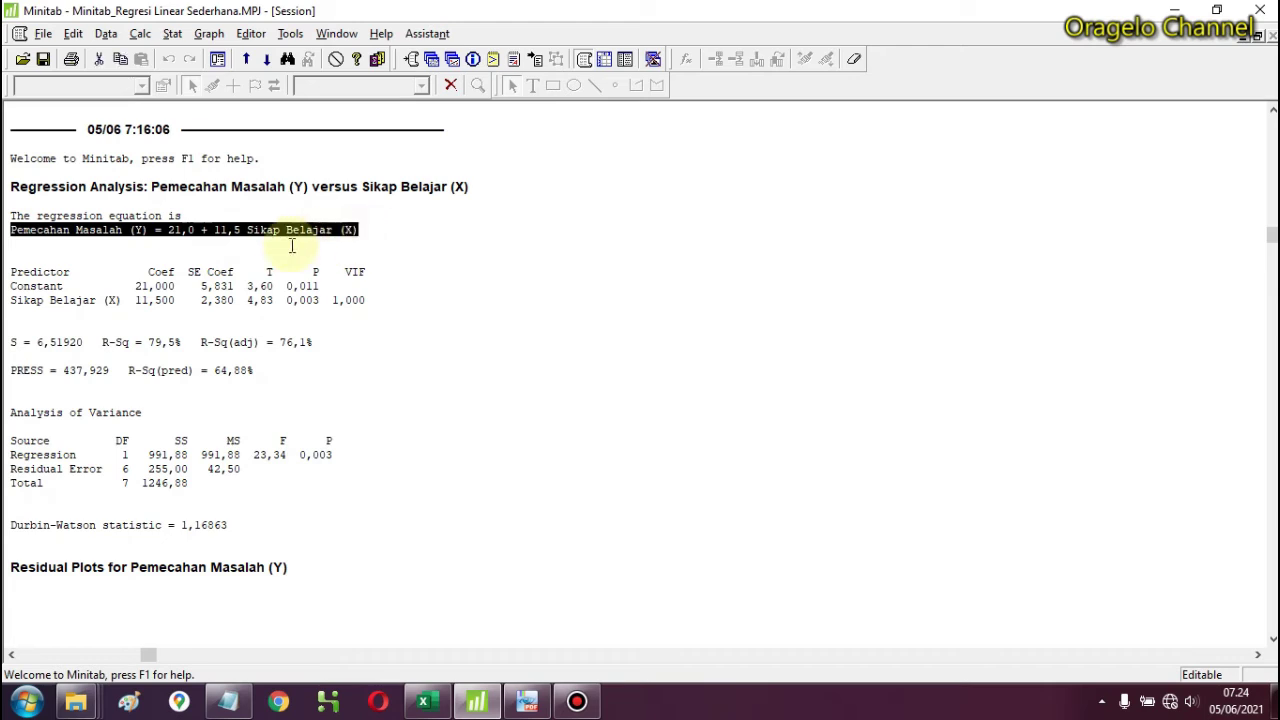
Step: Switch to Excel and enter the regression equation Y = 21 + 11,5X in cell H7 of the Regresi LS sheet
{"action": "left_click", "coordinate": [430, 698]}
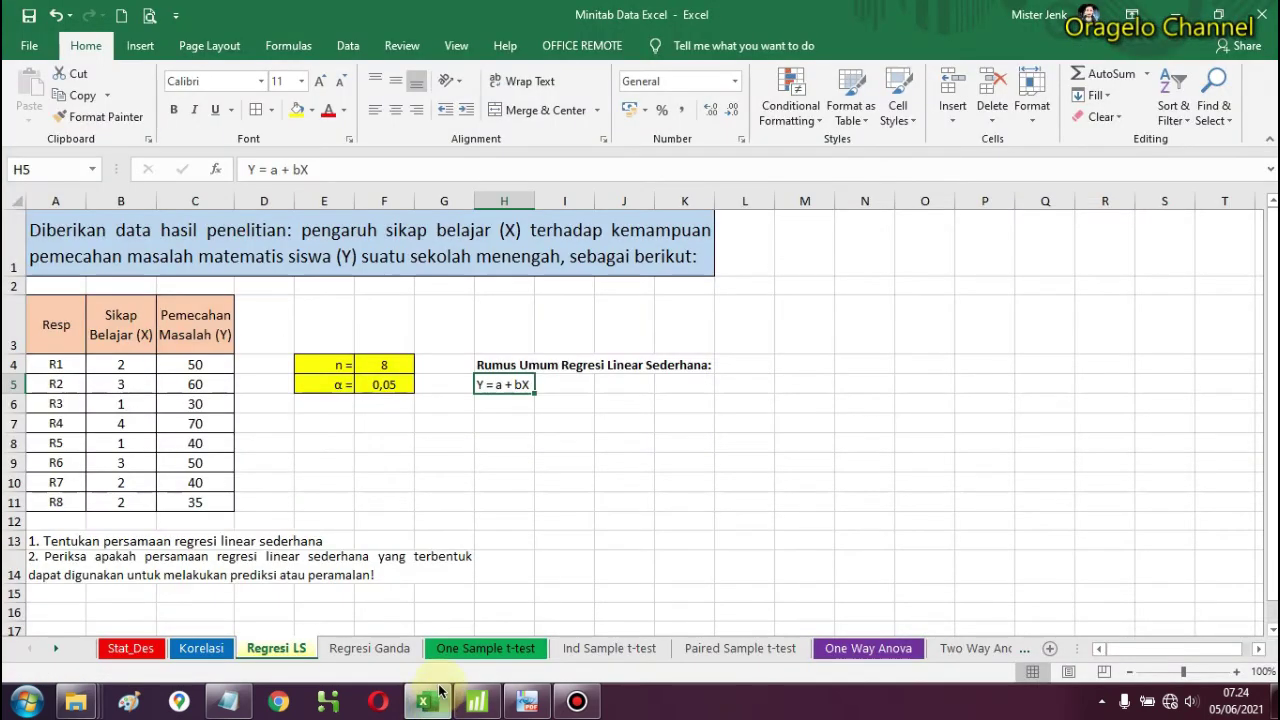
{"action": "left_click", "coordinate": [481, 417]}
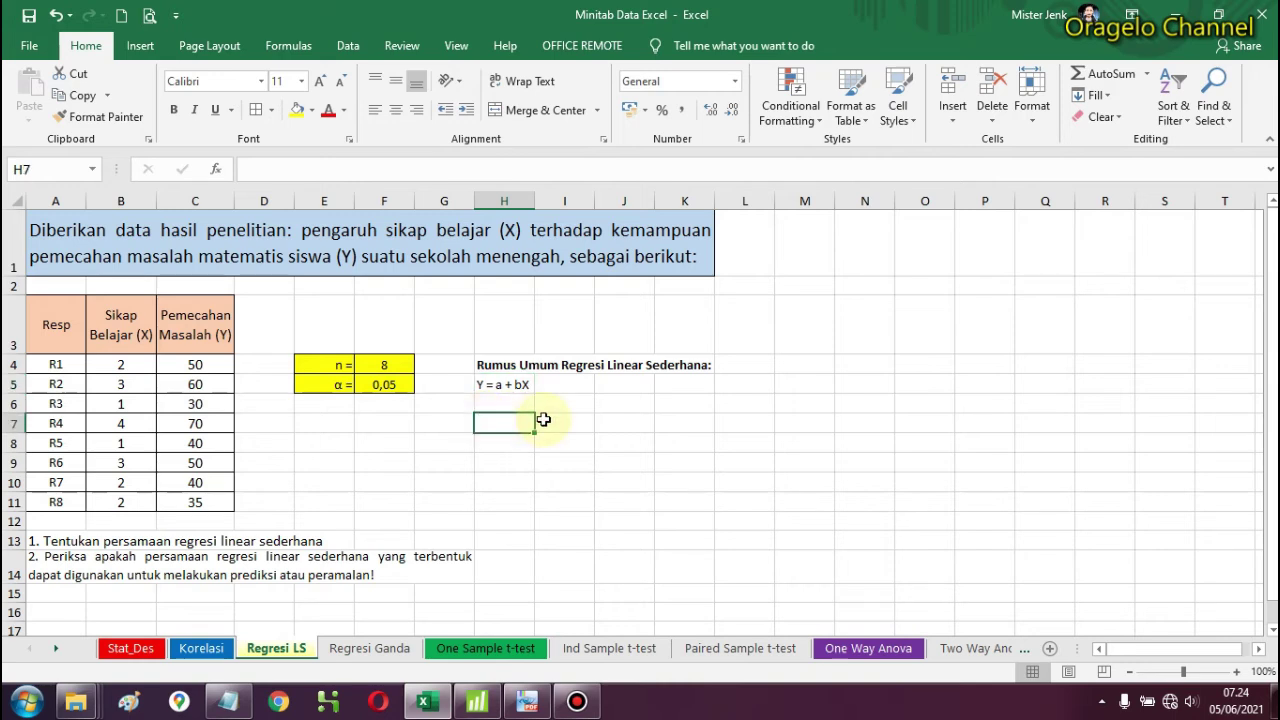
{"action": "type", "text": "Y"}
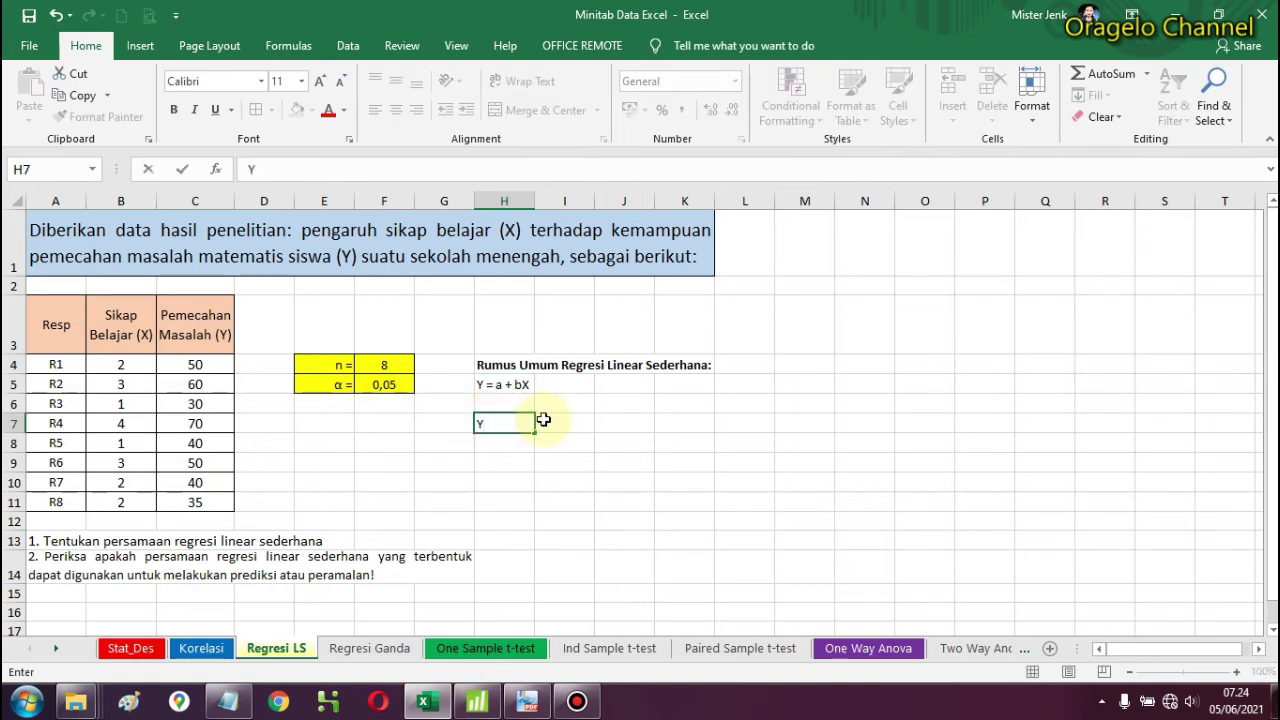
{"action": "type", "text": " = 21 + 11"}
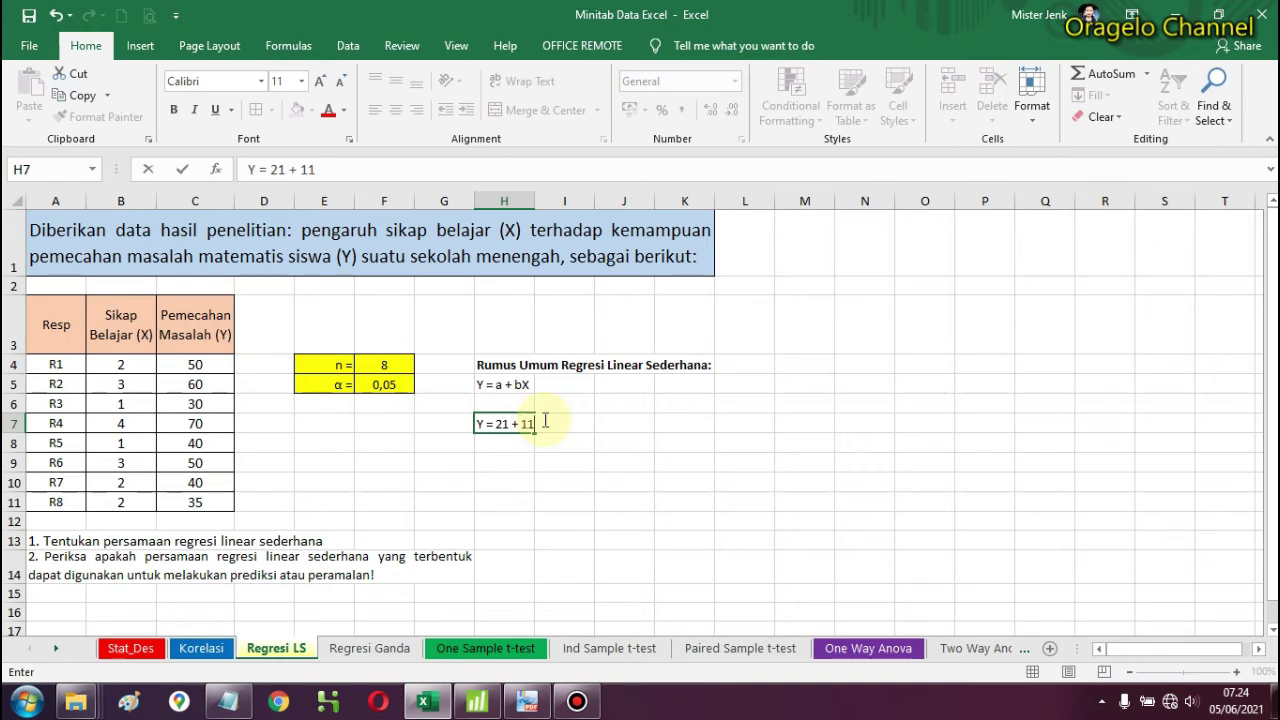
{"action": "type", "text": ",5X"}
{"action": "key", "text": "Return"}
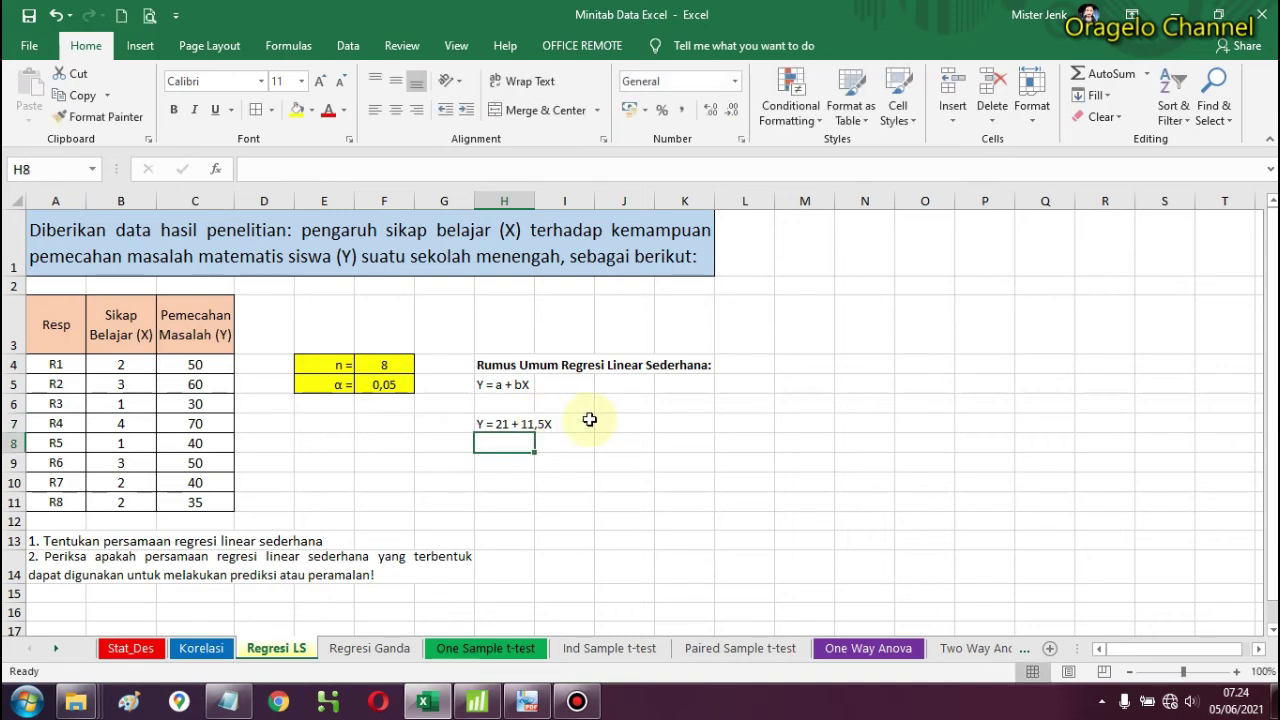
Step: Make the equation in H7 bold at font size 14 and widen column H to fit it
{"action": "left_click", "coordinate": [524, 425]}
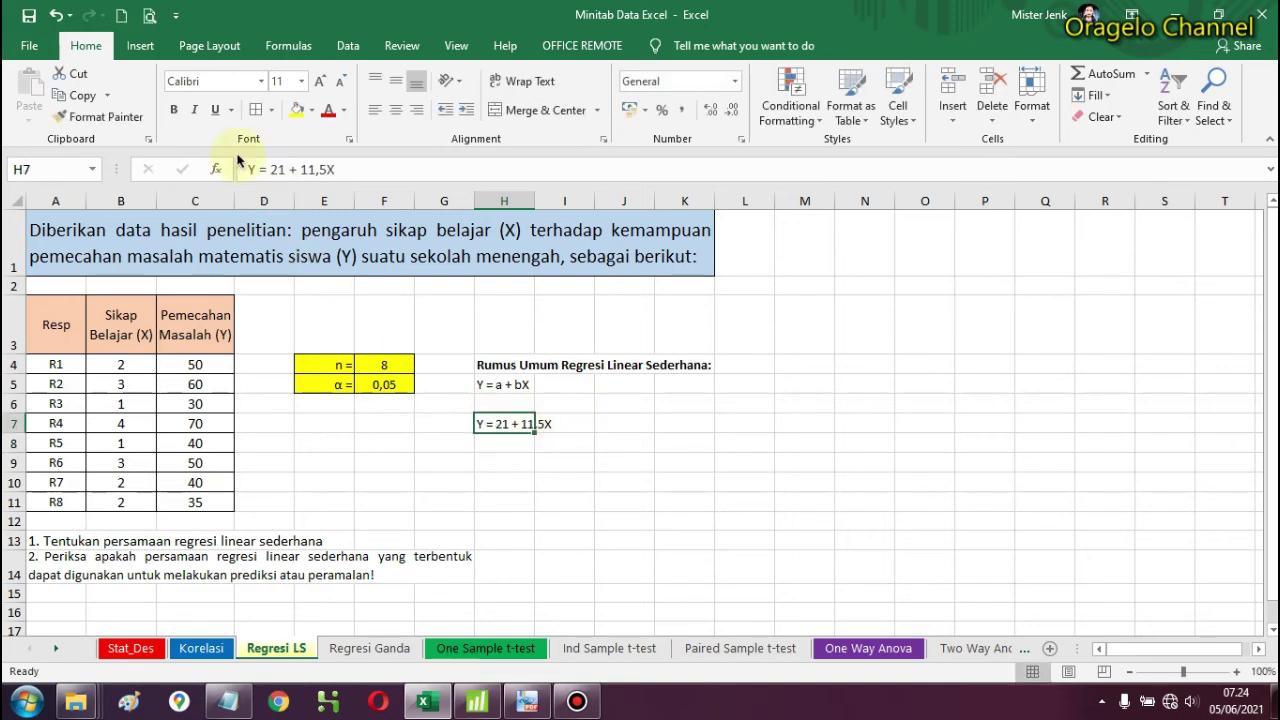
{"action": "left_click", "coordinate": [173, 110]}
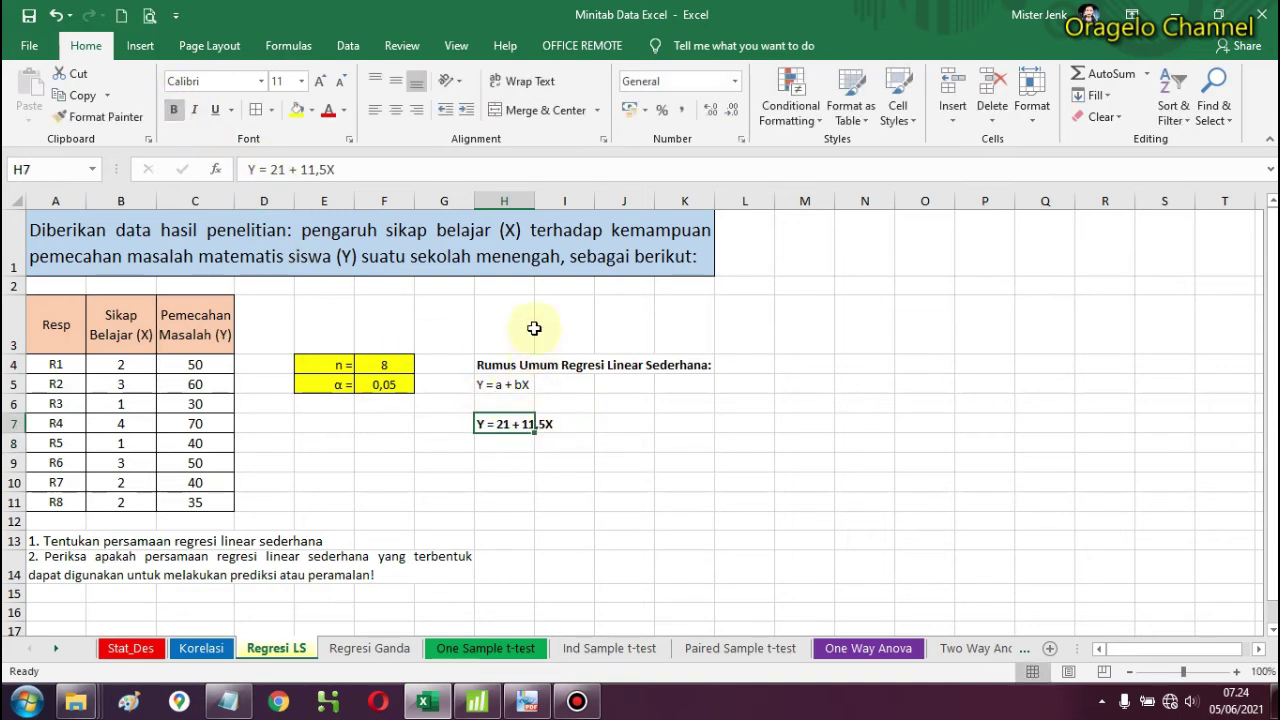
{"action": "left_click_drag", "start_coordinate": [535, 201], "coordinate": [596, 217]}
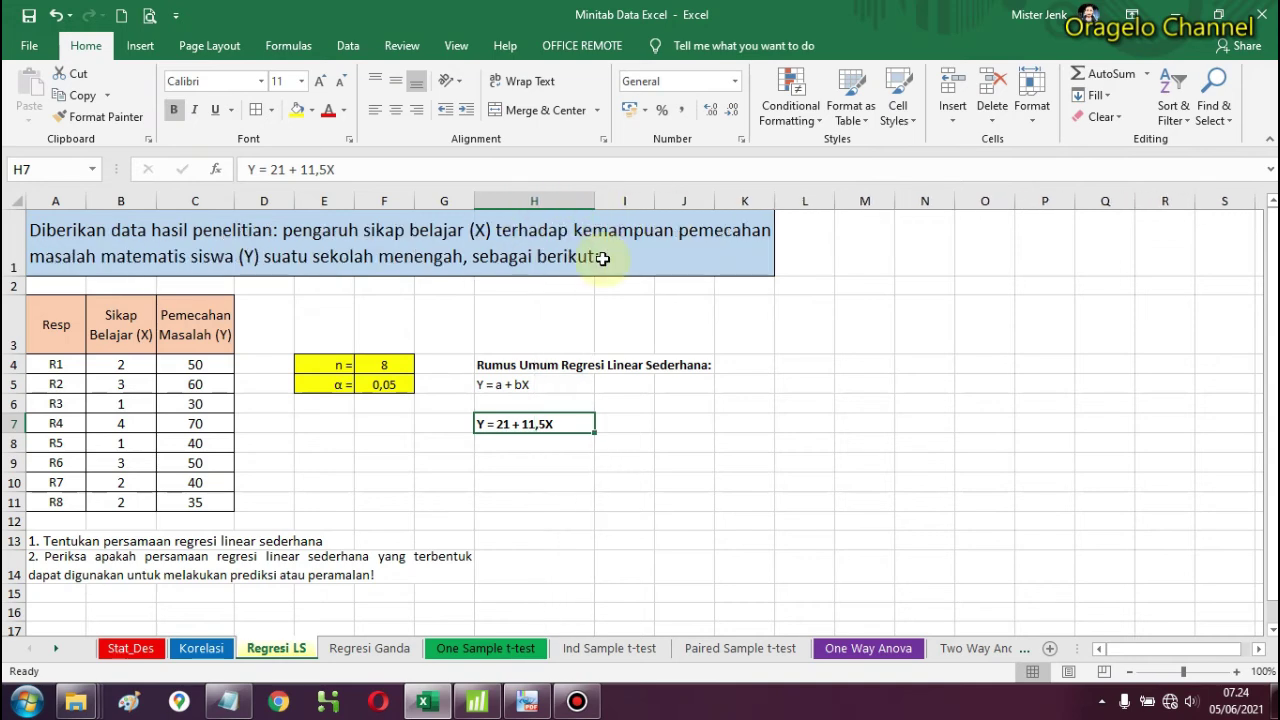
{"action": "left_click", "coordinate": [320, 84]}
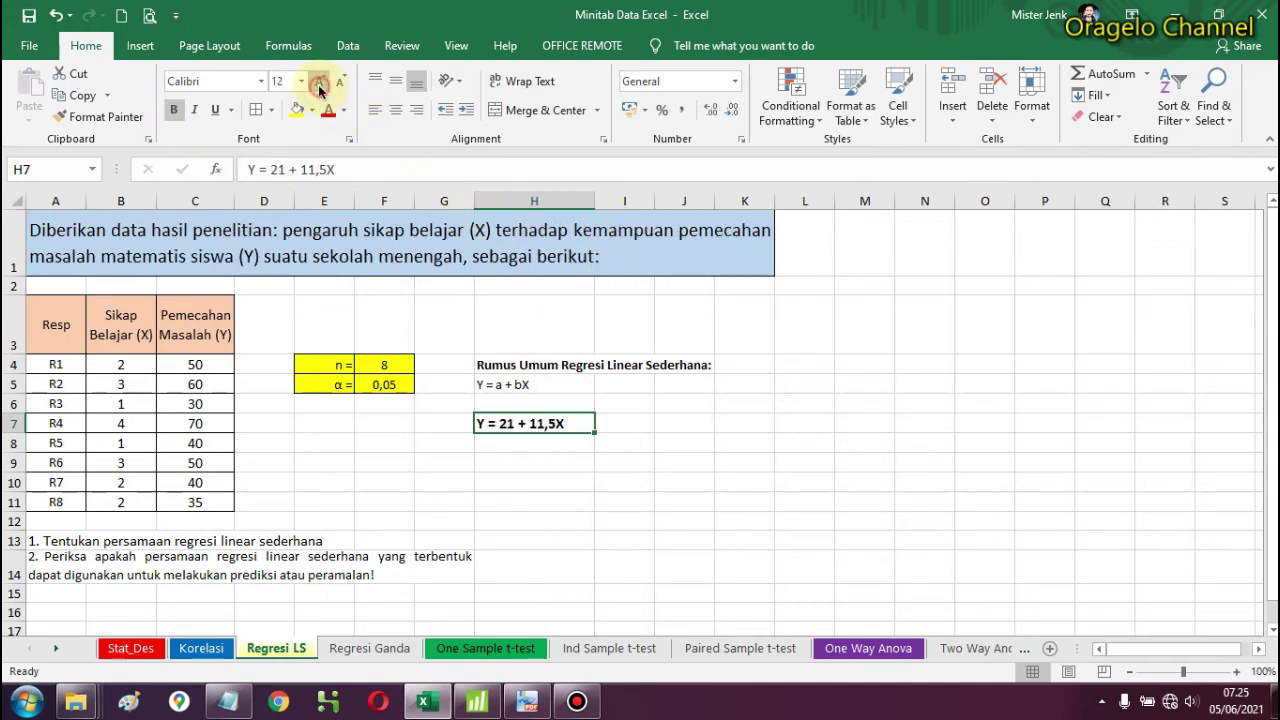
{"action": "left_click", "coordinate": [320, 84]}
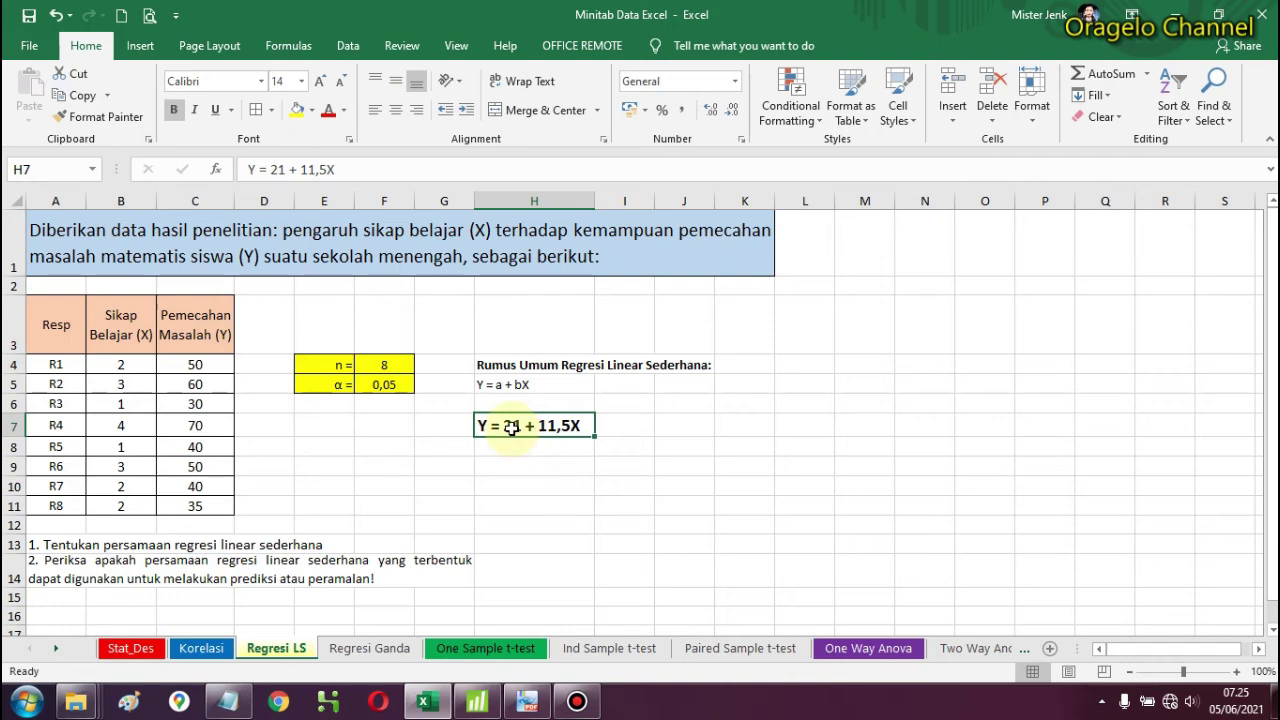
Step: Switch to Minitab and check the Constant and Sikap Belajar (X) coefficients against the regression equation in the Session output
{"action": "left_click", "coordinate": [476, 701]}
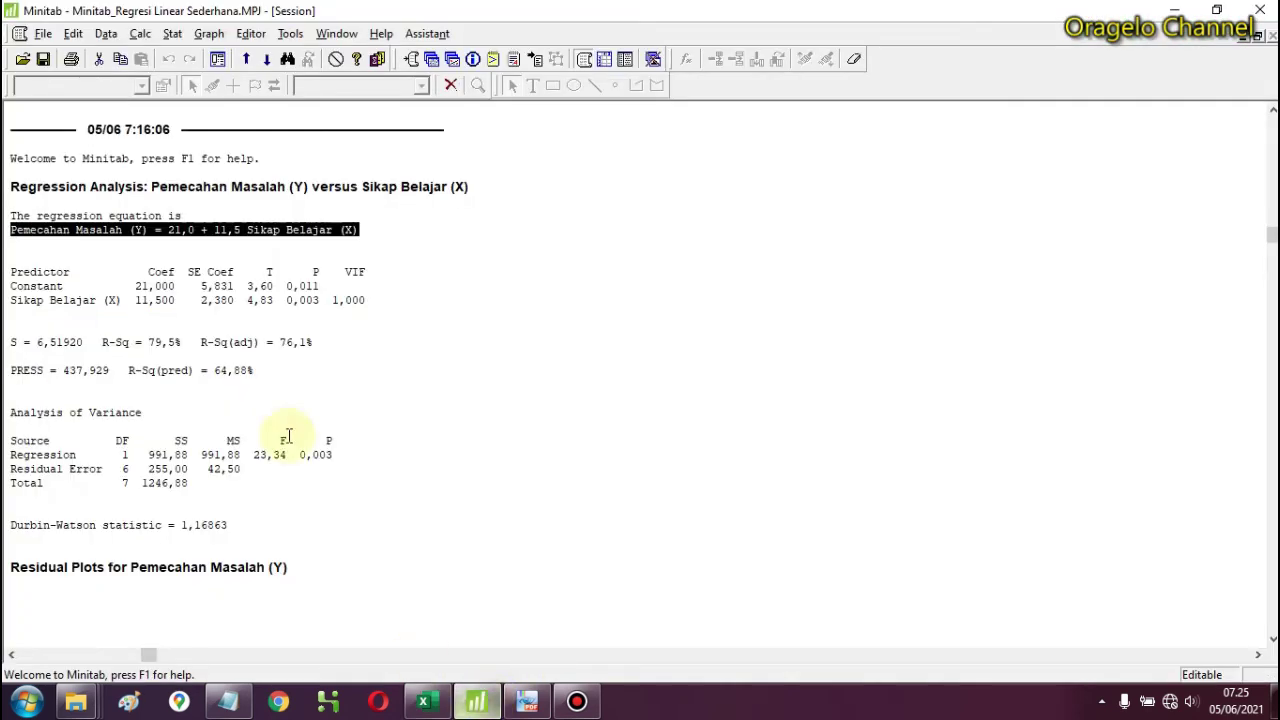
{"action": "left_click", "coordinate": [182, 286]}
{"action": "left_click_drag", "start_coordinate": [128, 286], "coordinate": [150, 285]}
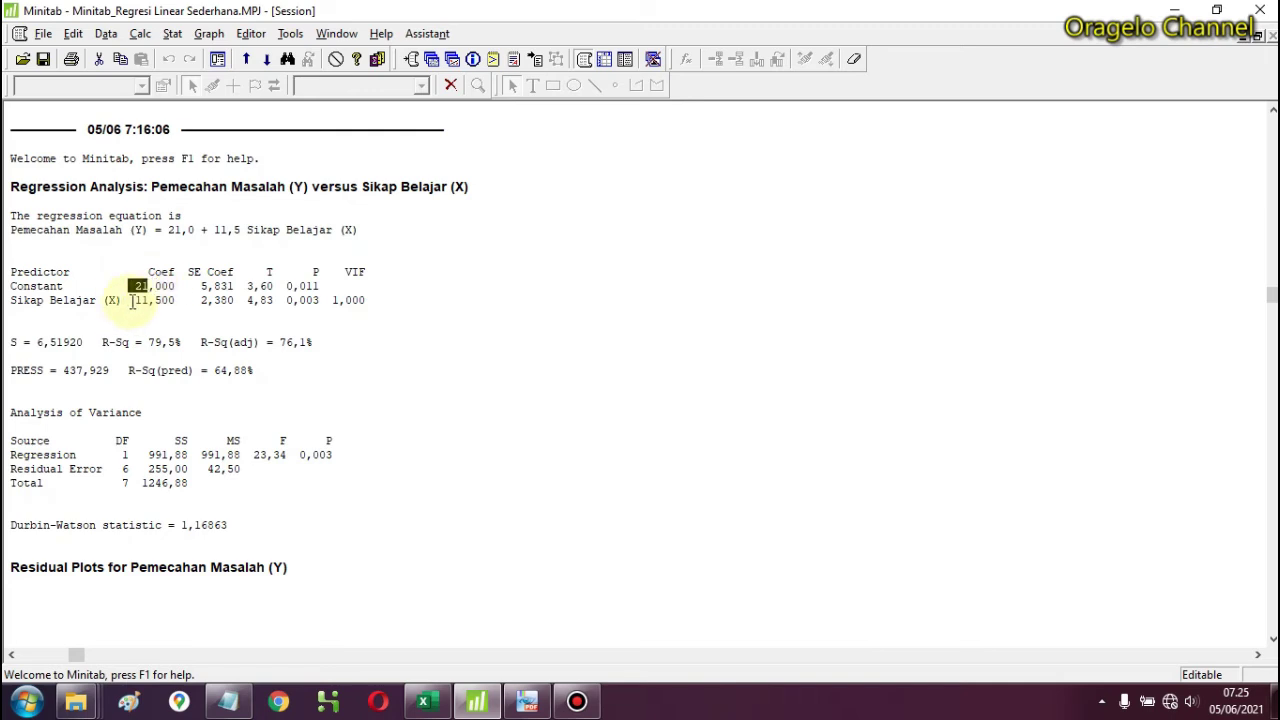
{"action": "left_click_drag", "start_coordinate": [130, 301], "coordinate": [156, 300]}
{"action": "left_click_drag", "start_coordinate": [134, 230], "coordinate": [358, 232]}
{"action": "left_click", "coordinate": [385, 257]}
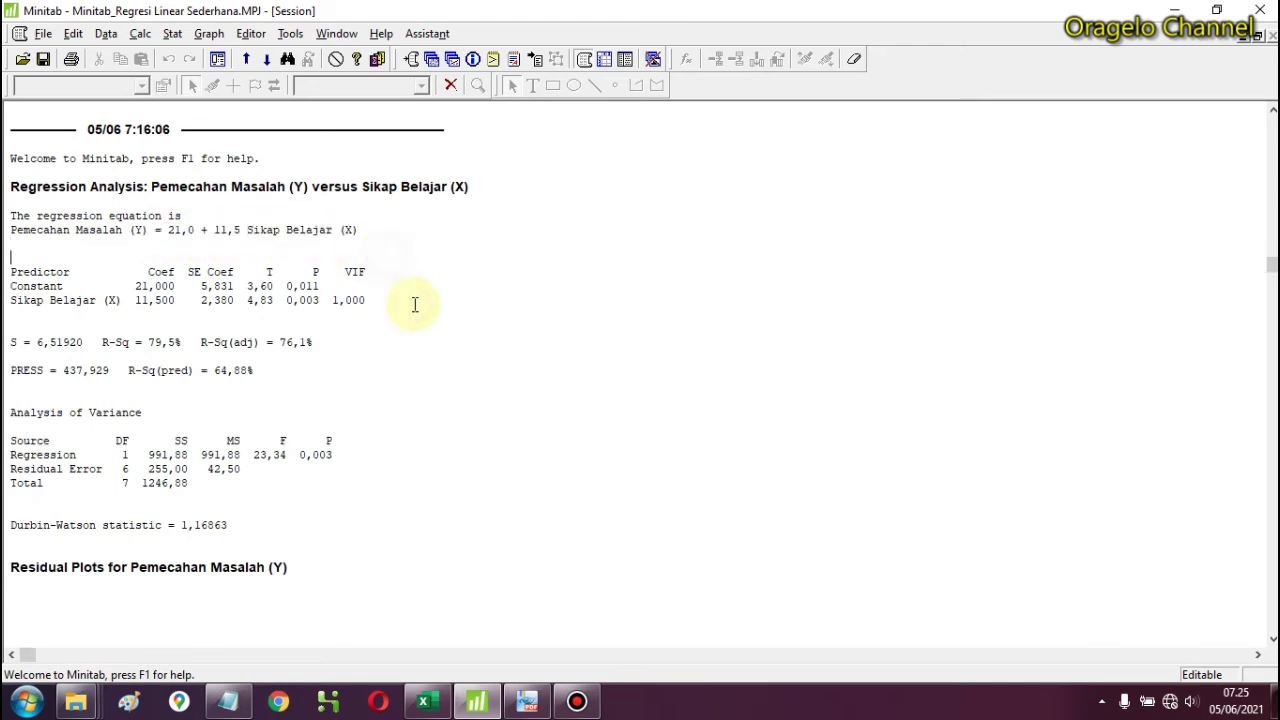
Step: Read question 2 in Excel, and switch to the P12_Praktikum Minitab 2_Statistika Parametrik PDF for the regression significance criteria
{"action": "left_click", "coordinate": [430, 699]}
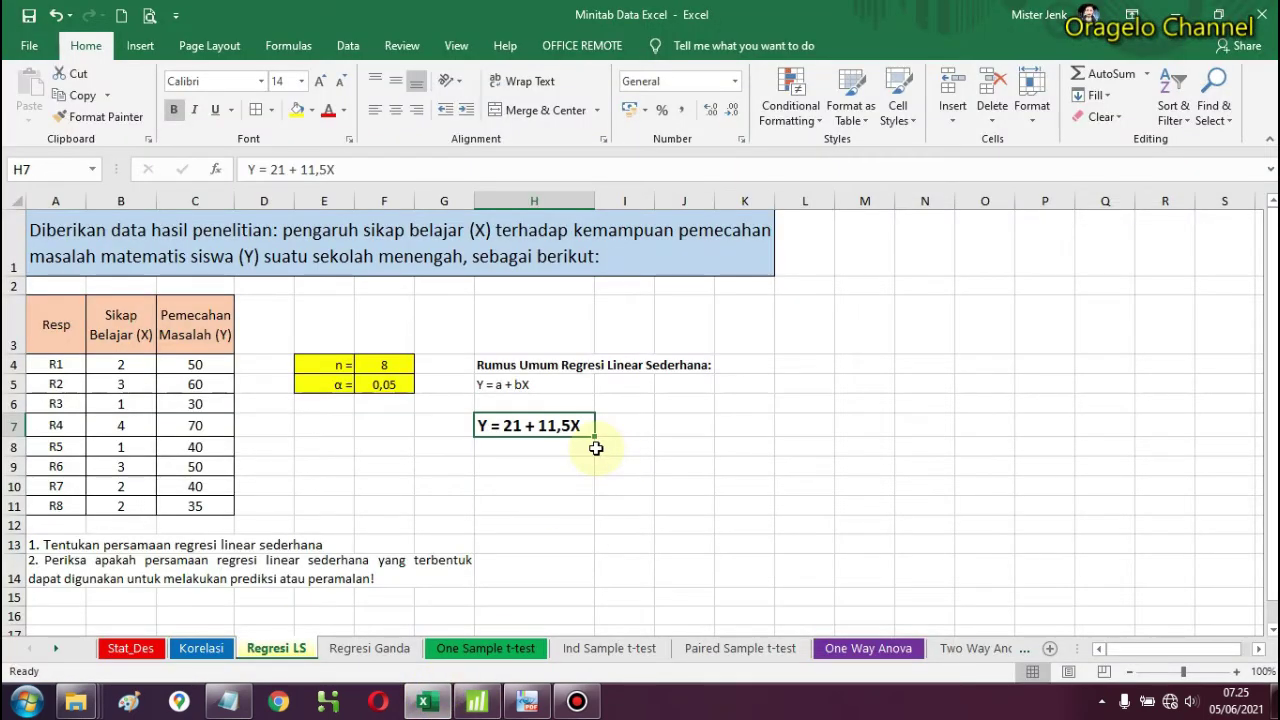
{"action": "left_click", "coordinate": [547, 465]}
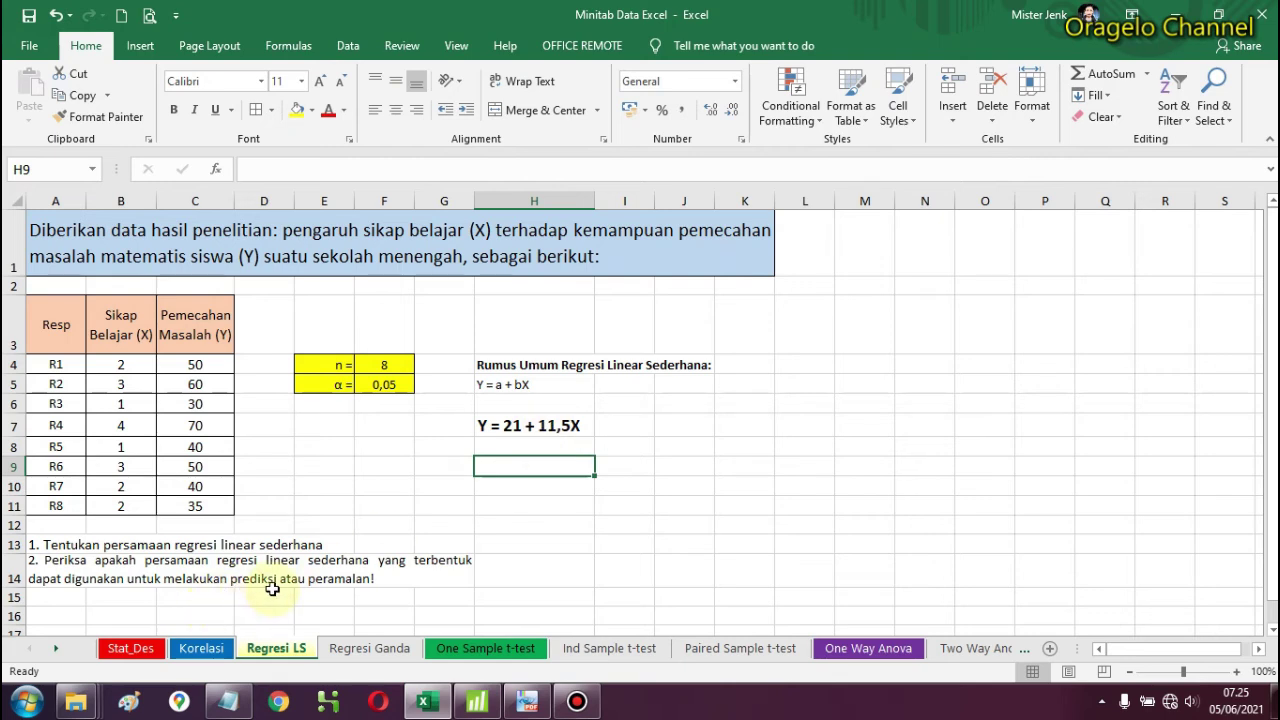
{"action": "left_click", "coordinate": [527, 700]}
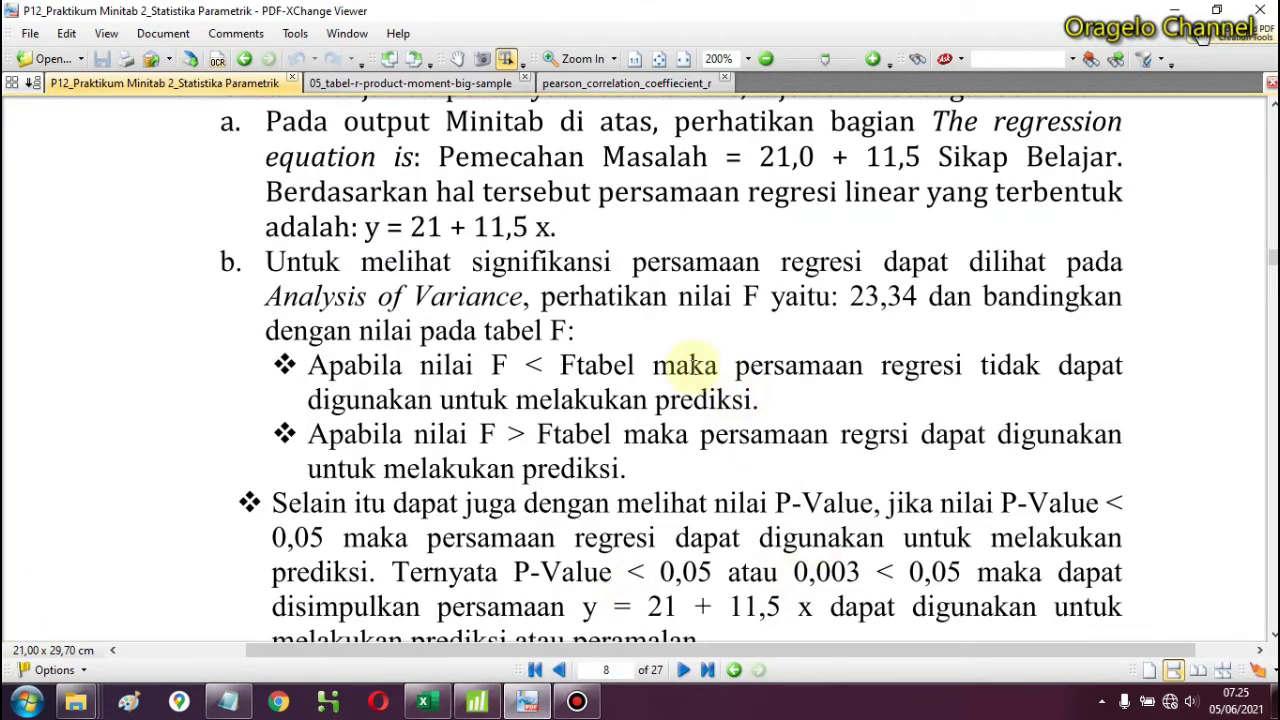
Step: Read the F value in part b of the PDF, and switch to Minitab to check F in the Analysis of Variance table
{"action": "scroll", "coordinate": [680, 360], "scroll_direction": "down", "scroll_amount": 1}
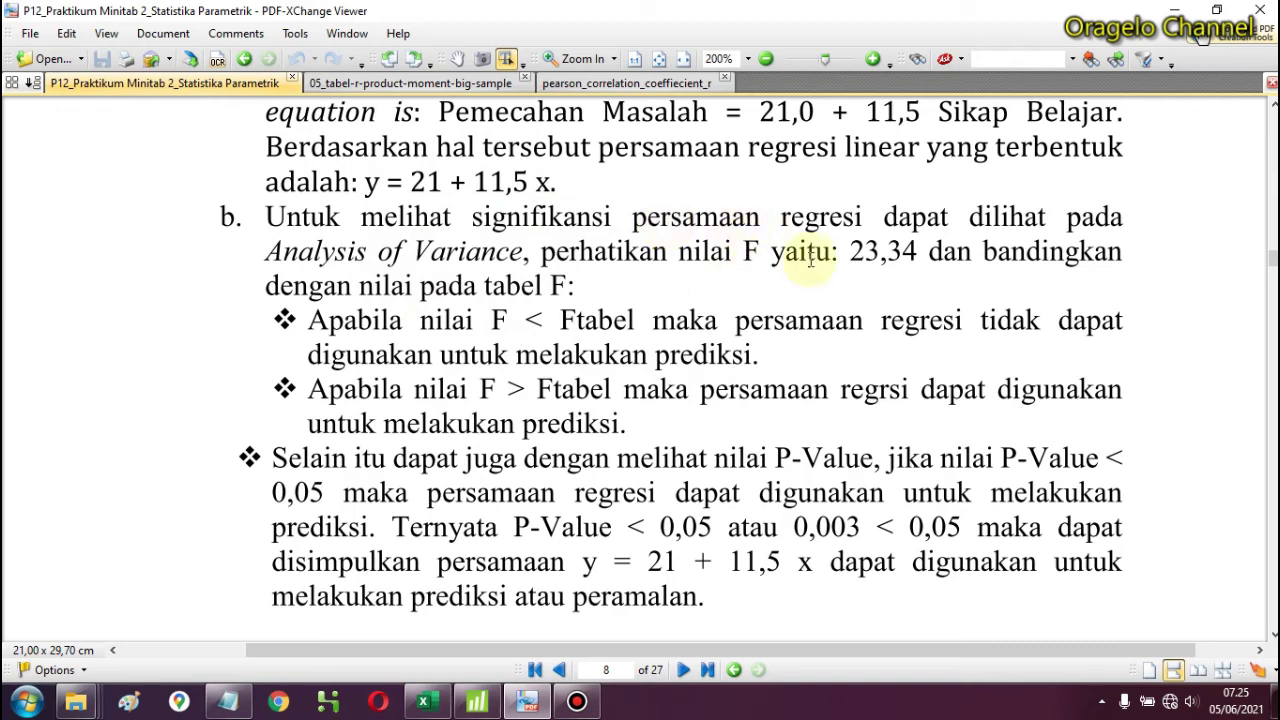
{"action": "left_click_drag", "start_coordinate": [740, 253], "coordinate": [916, 252]}
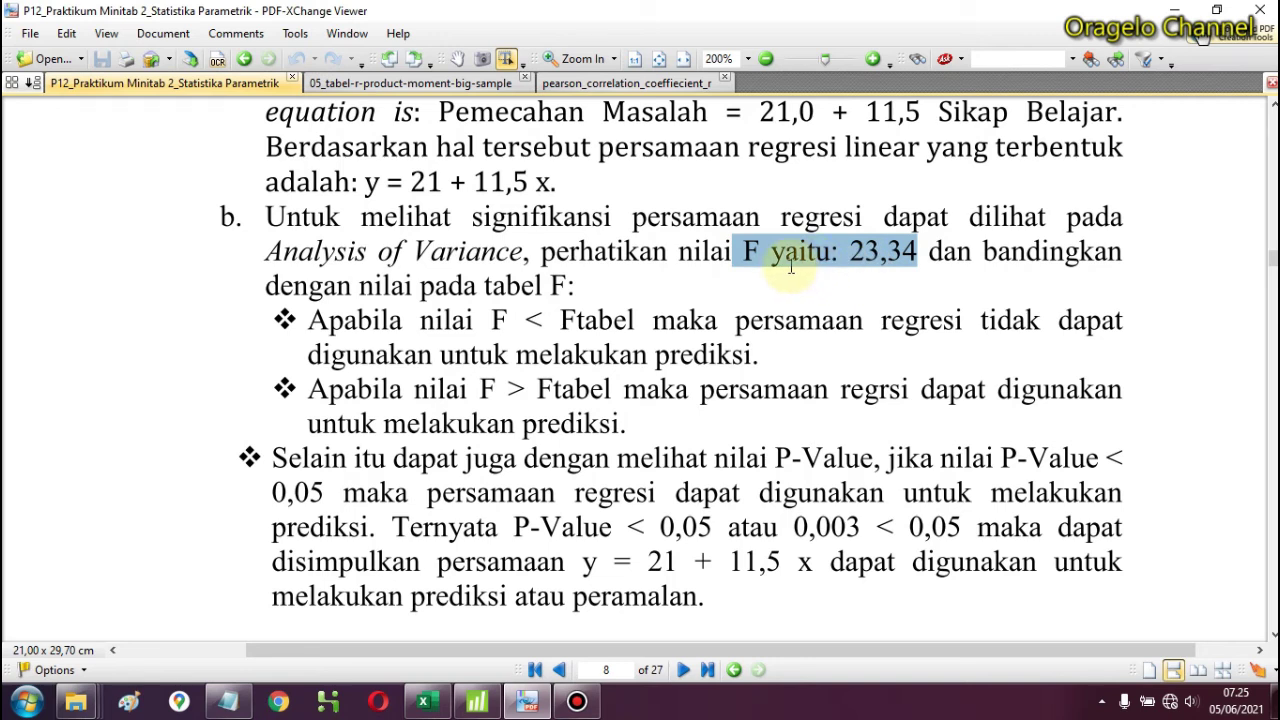
{"action": "left_click", "coordinate": [477, 702]}
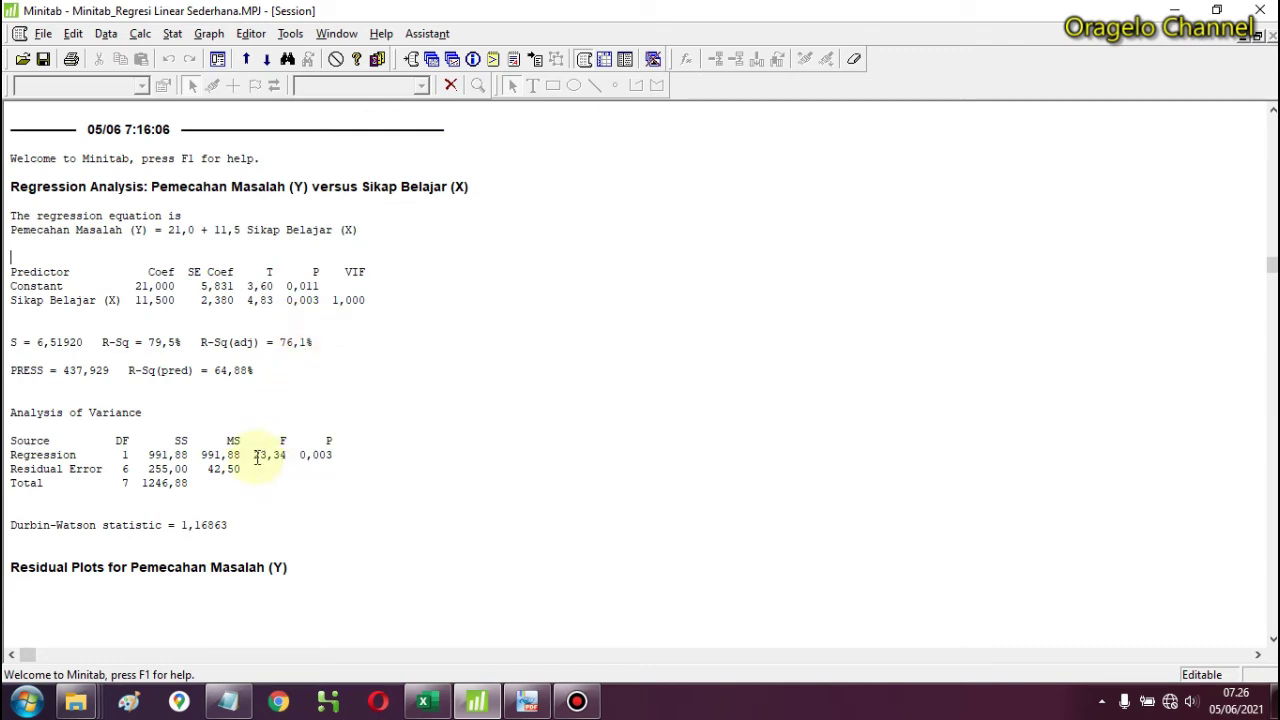
{"action": "left_click_drag", "start_coordinate": [254, 457], "coordinate": [288, 456]}
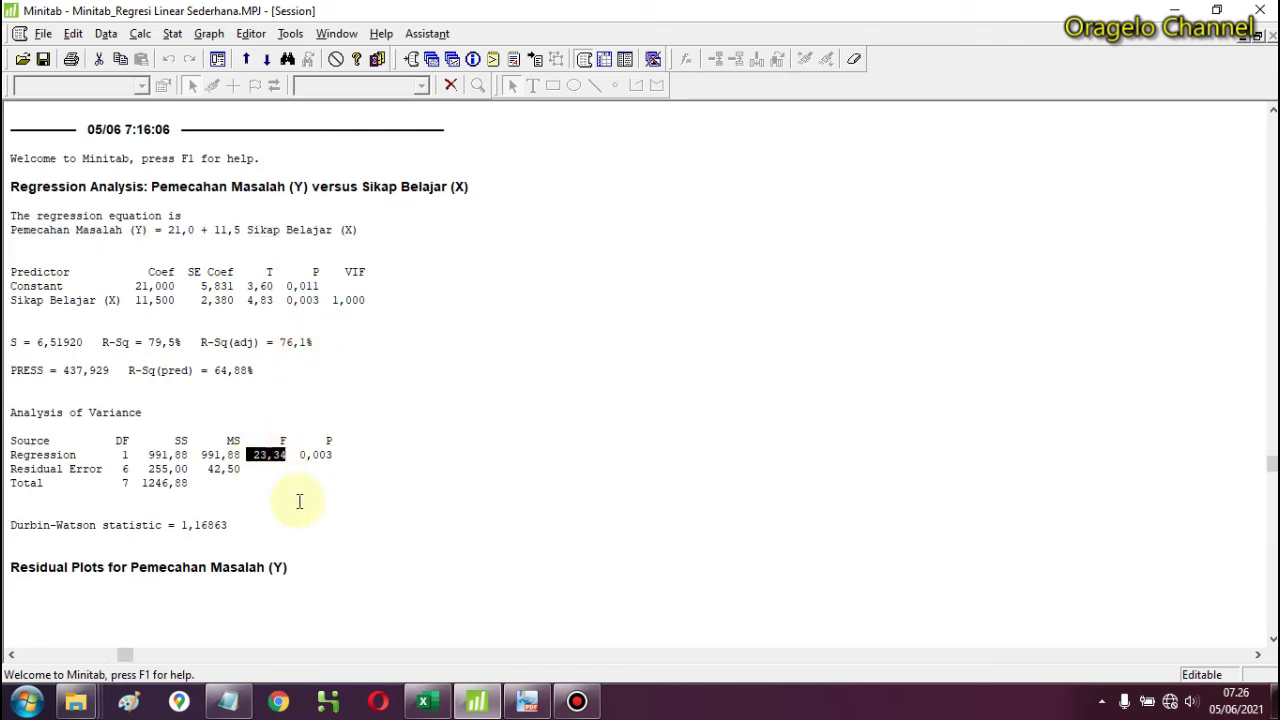
Step: Switch back to the PDF and read how regression significance is judged by comparing the F value with the F table
{"action": "left_click", "coordinate": [527, 702]}
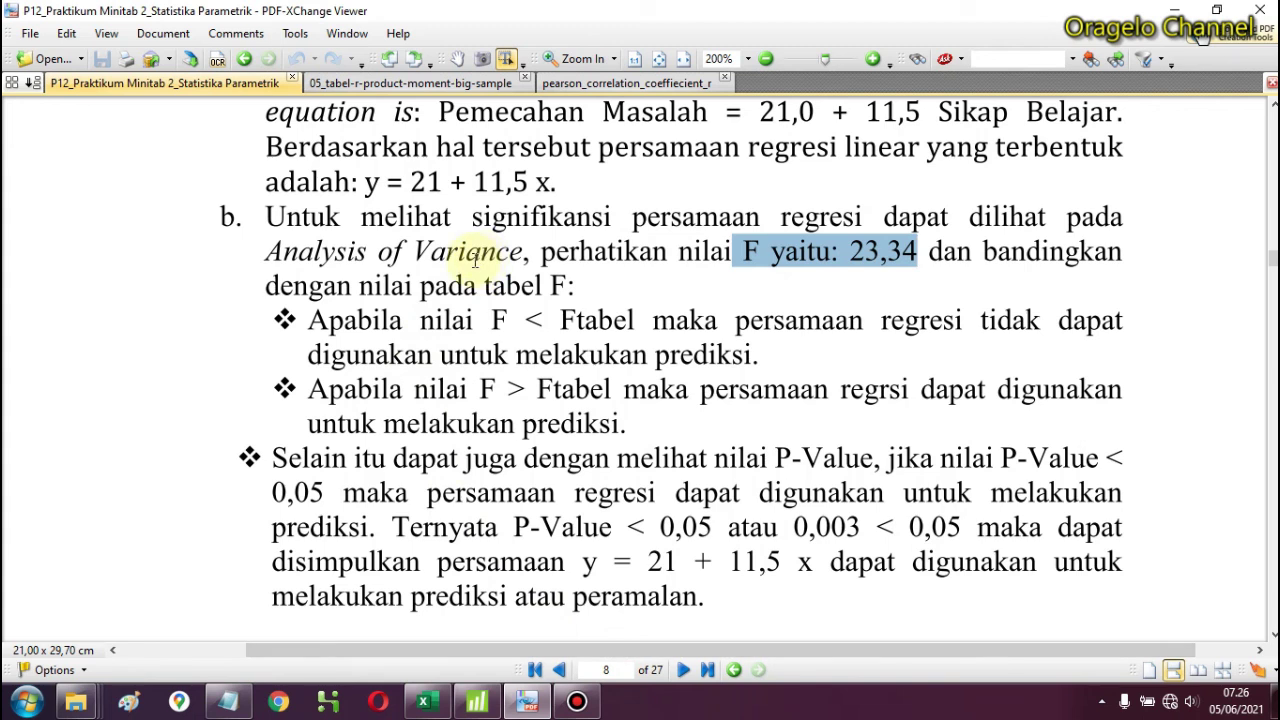
{"action": "left_click_drag", "start_coordinate": [458, 216], "coordinate": [612, 216]}
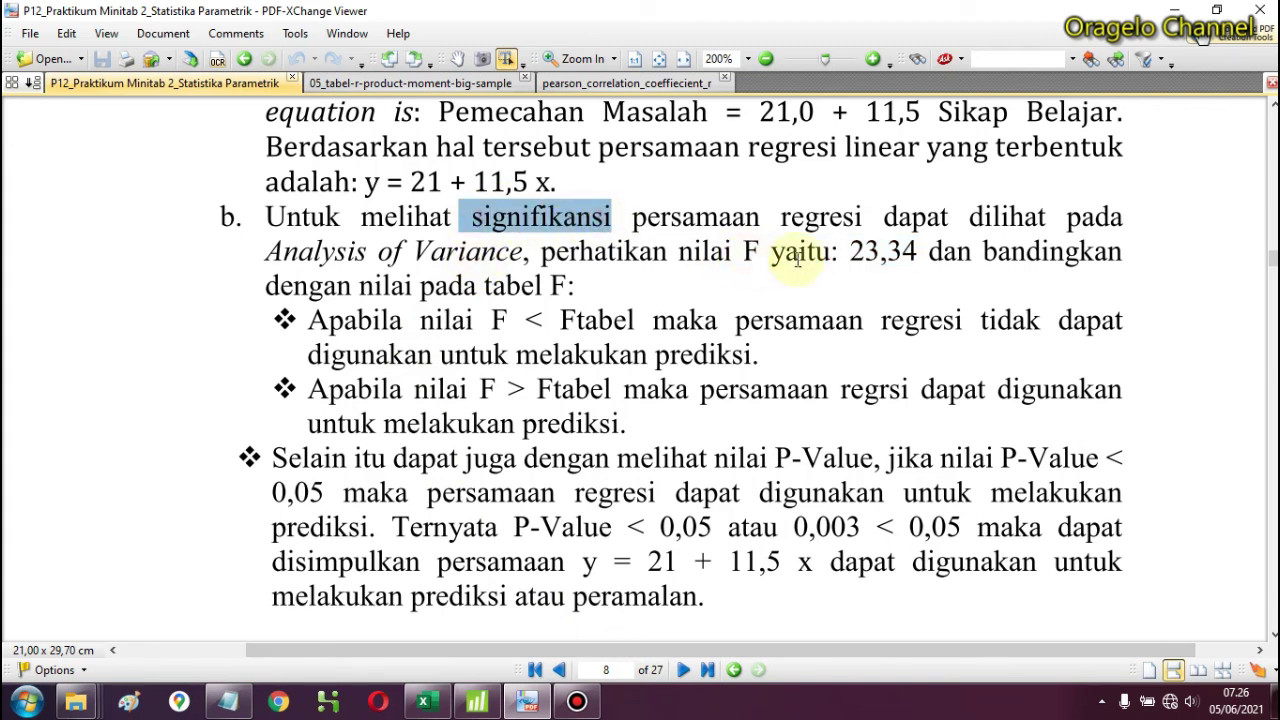
{"action": "left_click_drag", "start_coordinate": [849, 252], "coordinate": [916, 252]}
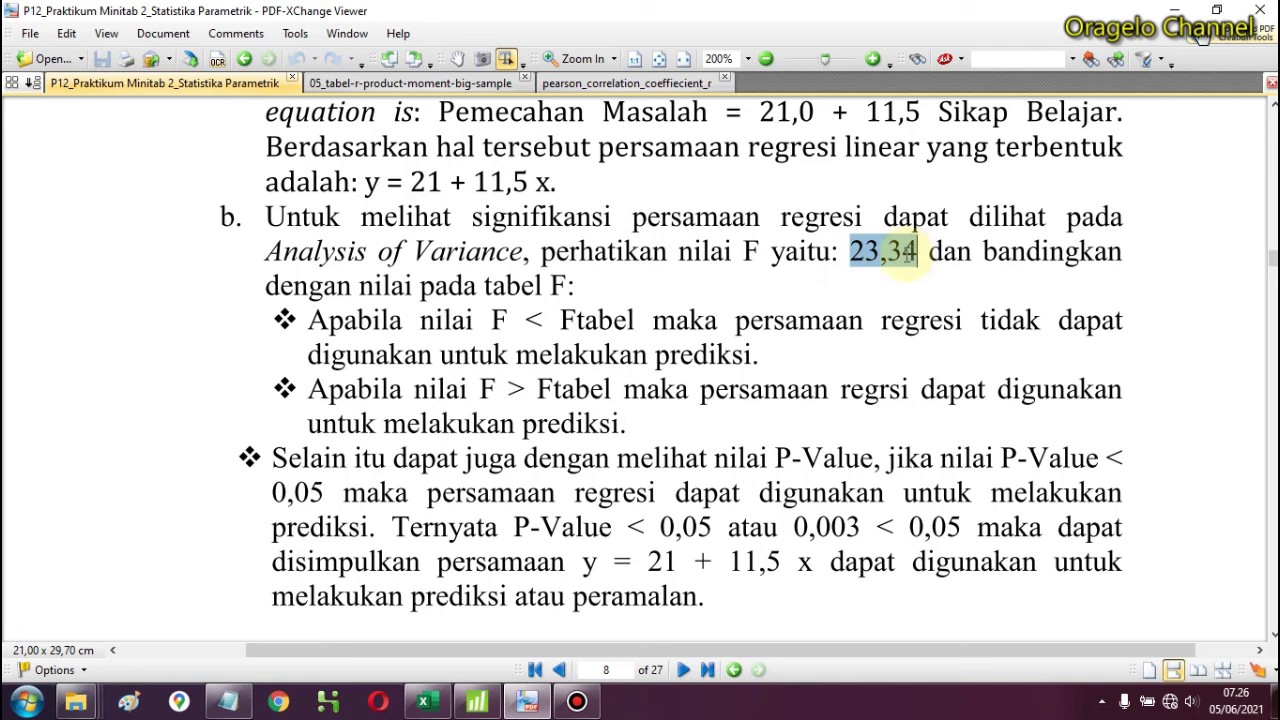
{"action": "left_click_drag", "start_coordinate": [481, 285], "coordinate": [572, 286]}
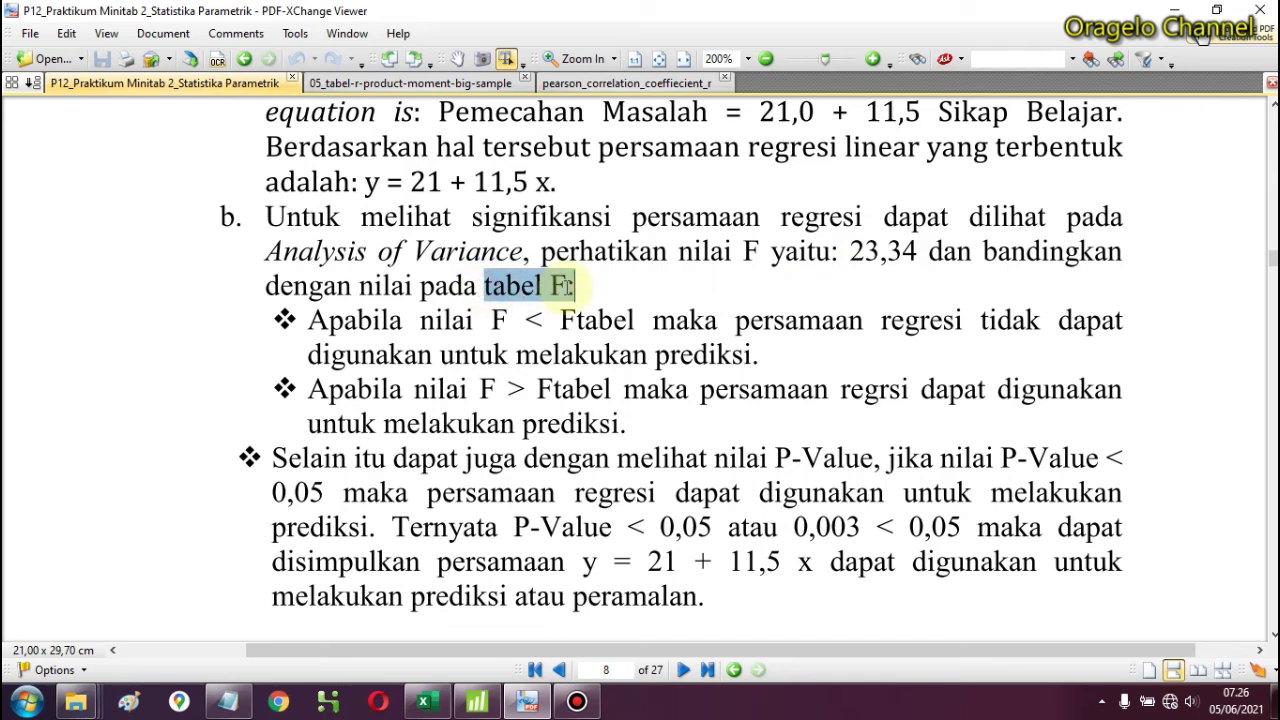
Step: Switch to Minitab, check the Regression and Residual Error degrees of freedom in the Analysis of Variance table, and return to the PDF criteria
{"action": "left_click", "coordinate": [478, 701]}
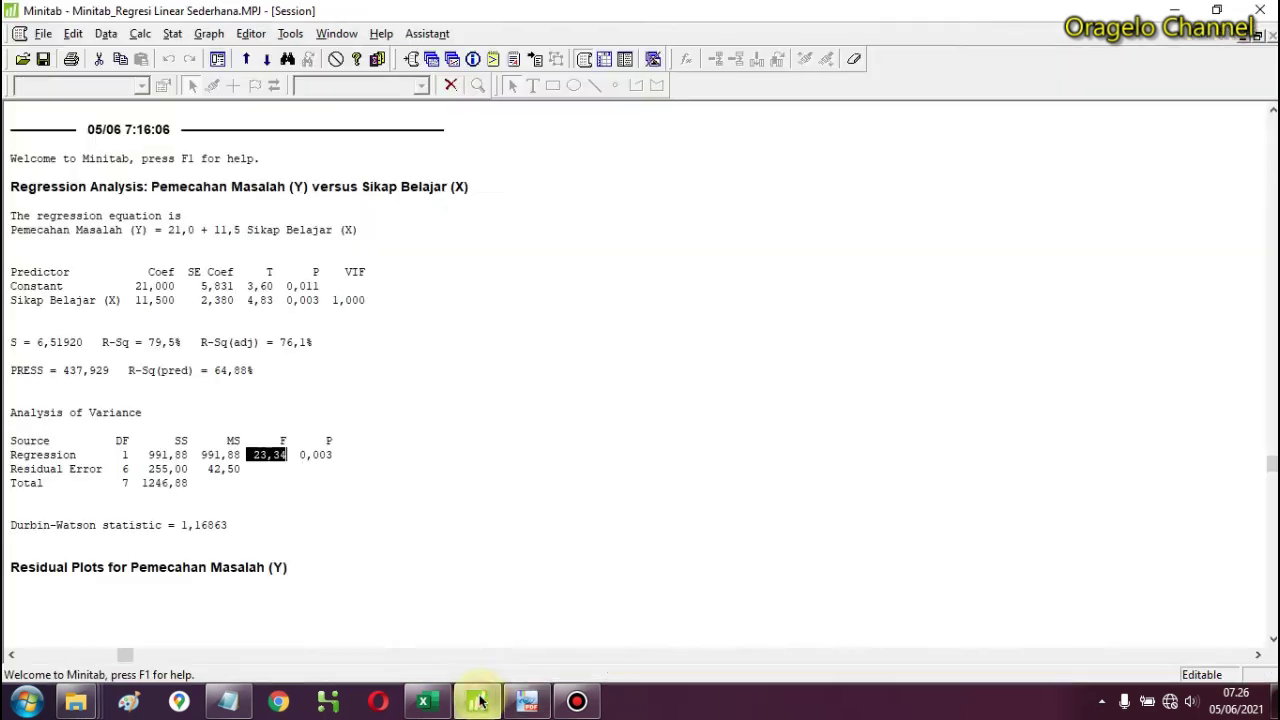
{"action": "left_click", "coordinate": [293, 512]}
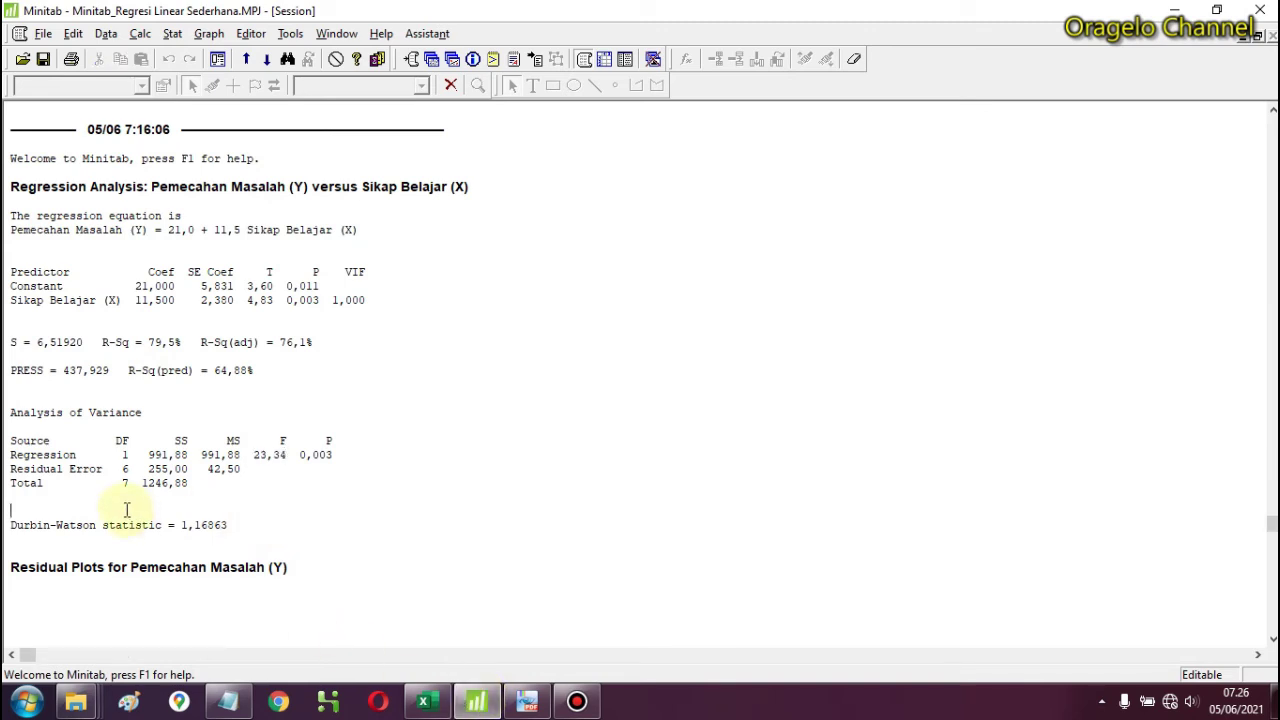
{"action": "double_click", "coordinate": [120, 455]}
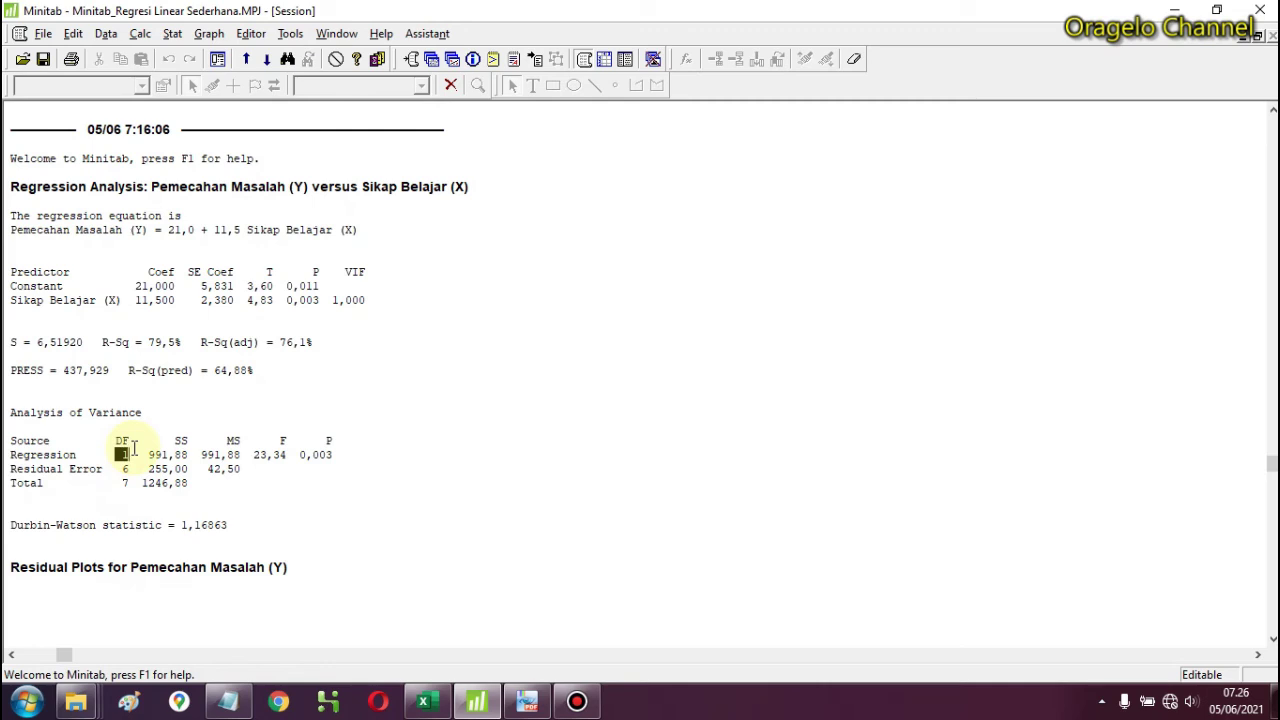
{"action": "left_click", "coordinate": [125, 467]}
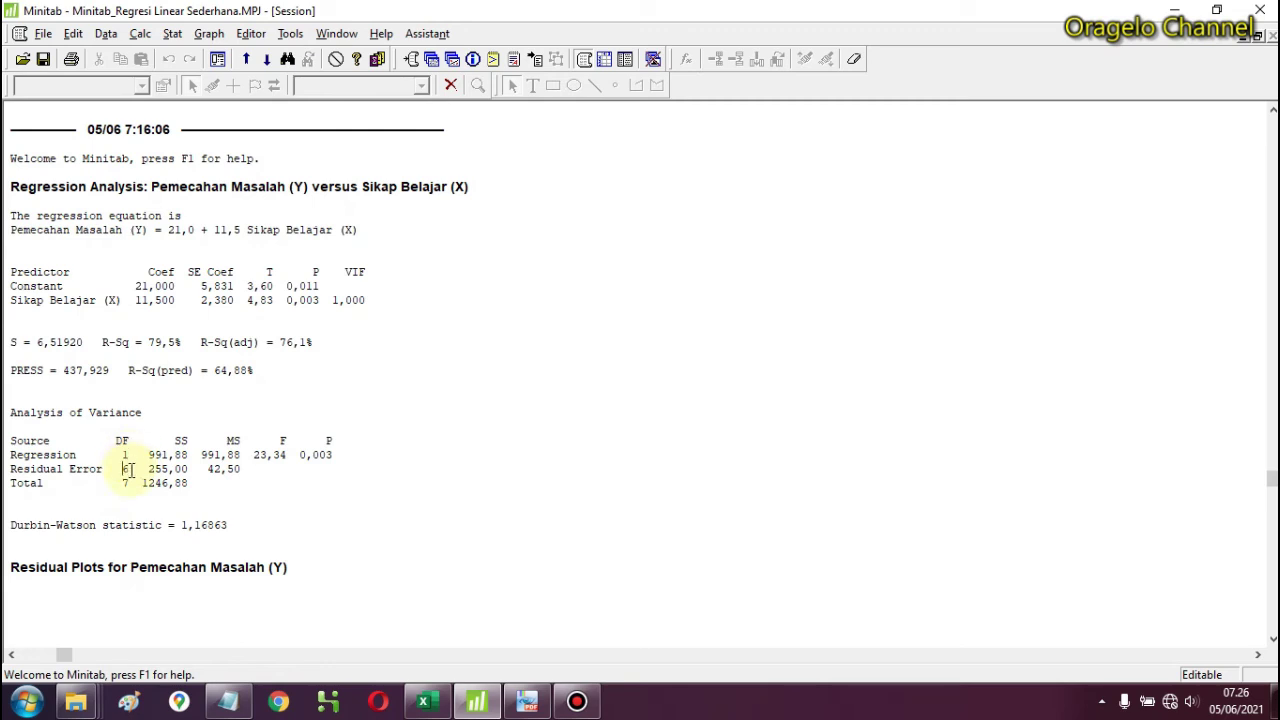
{"action": "double_click", "coordinate": [126, 467]}
{"action": "left_click", "coordinate": [517, 706]}
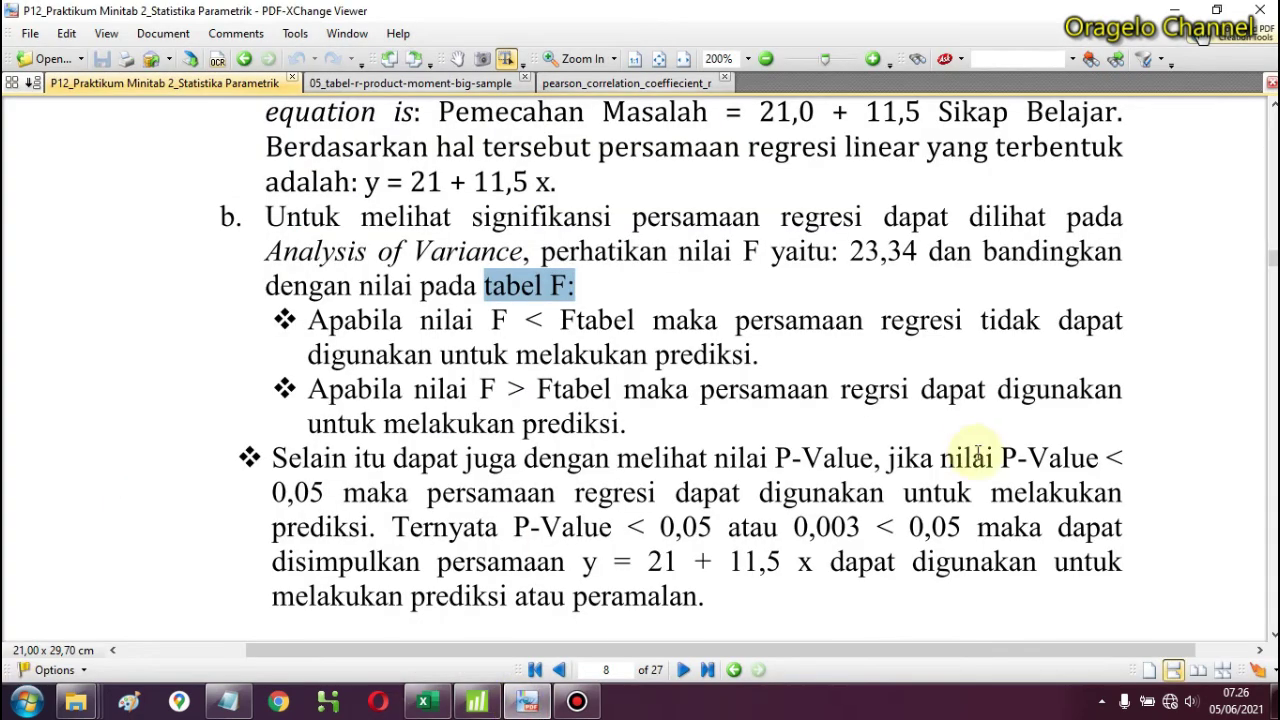